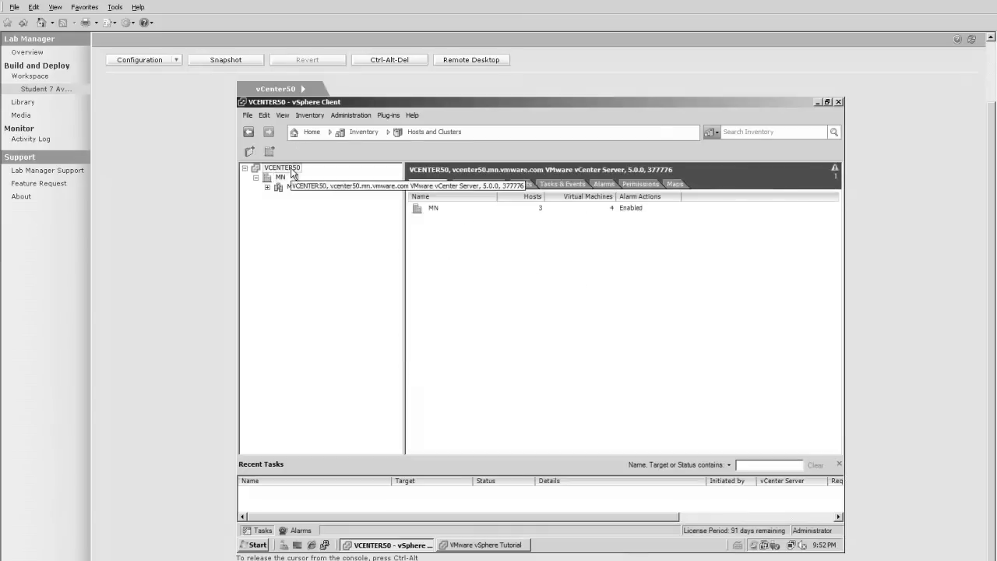
Create a new datacenter named LABTEST under VCENTER50.
right_click(293, 171)
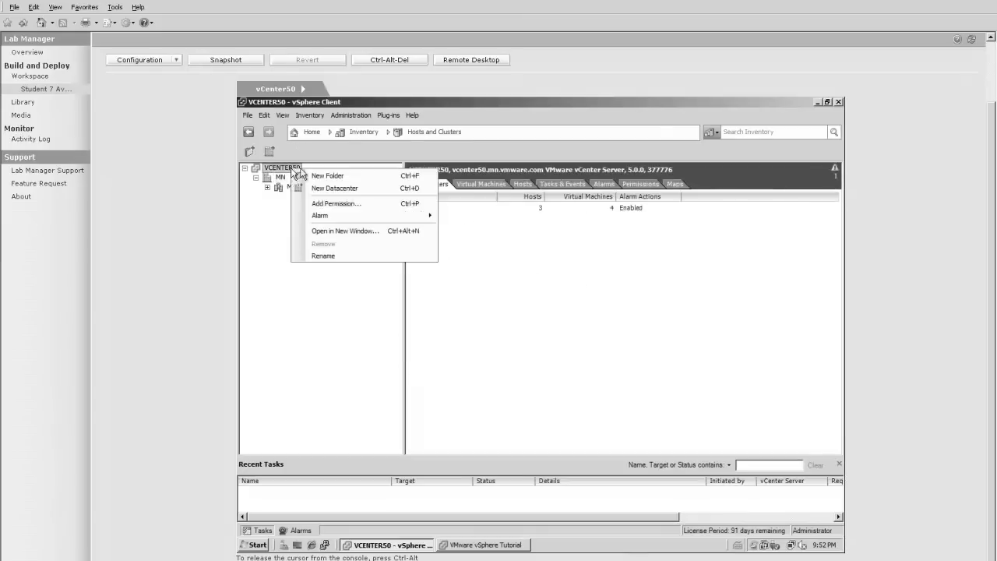
click(353, 189)
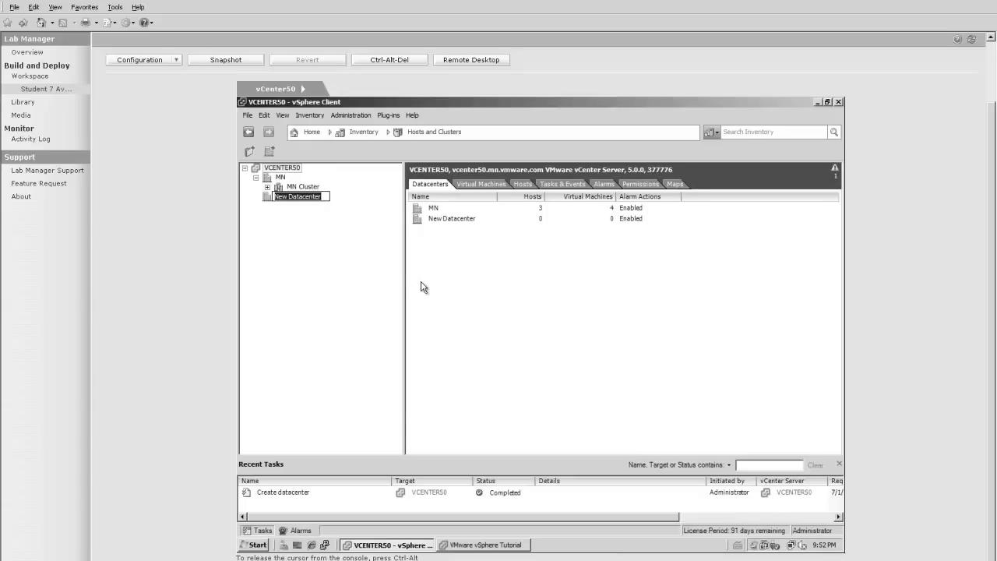
text(LA)
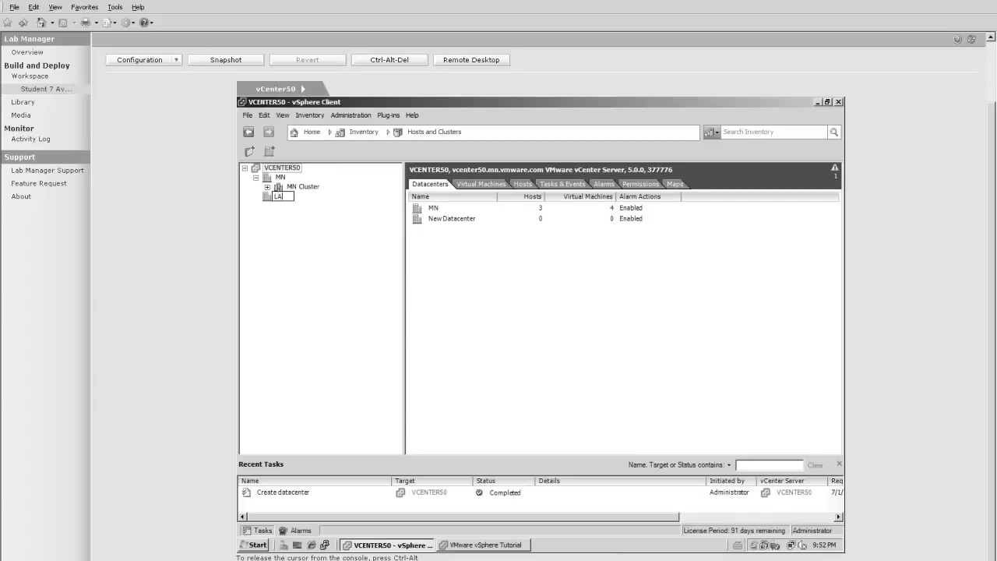
text(BTEST)
key(Return)
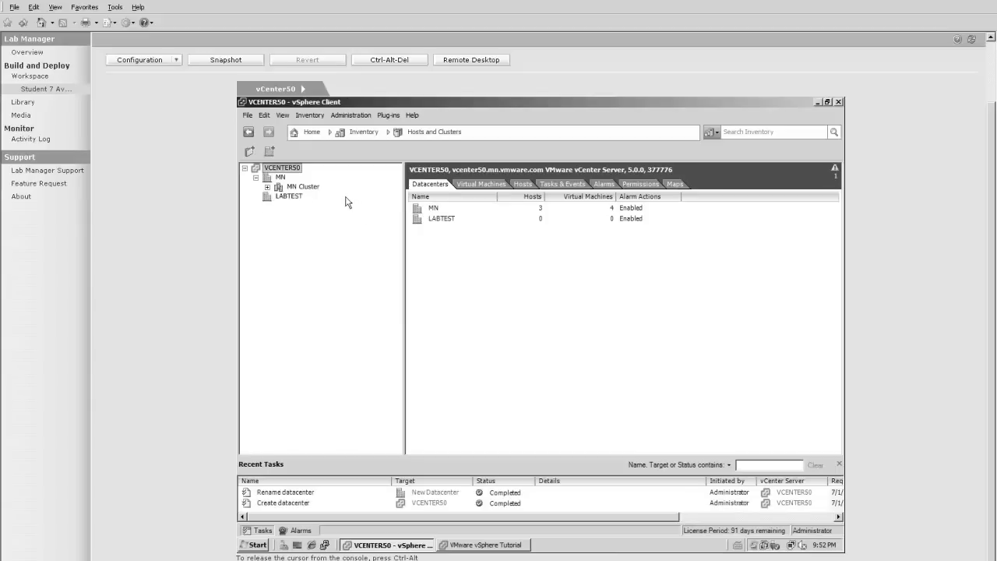
Start a new cluster named LAB2011 in the LABTEST datacenter with vSphere HA and vSphere DRS turned on.
click(295, 200)
right_click(295, 200)
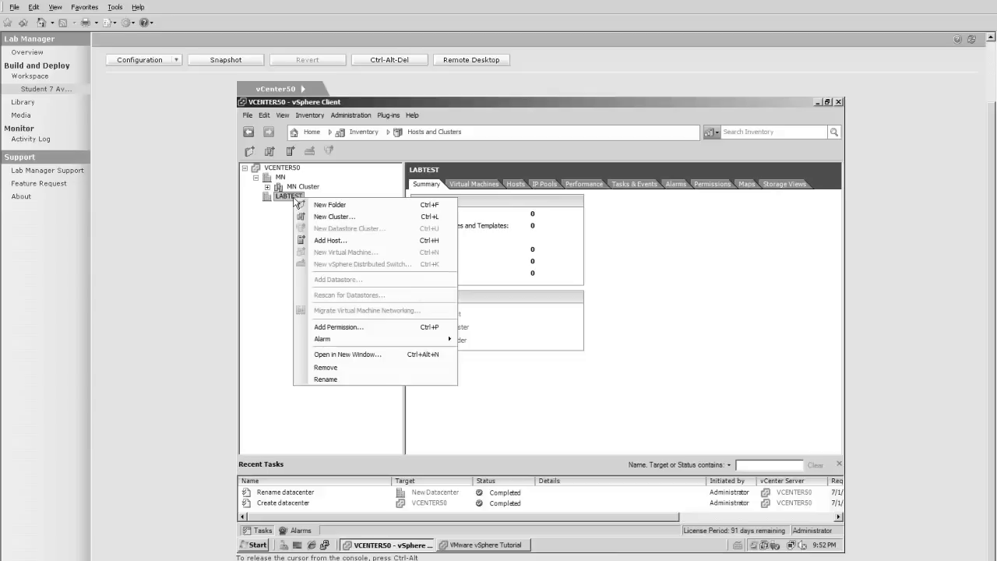
click(335, 218)
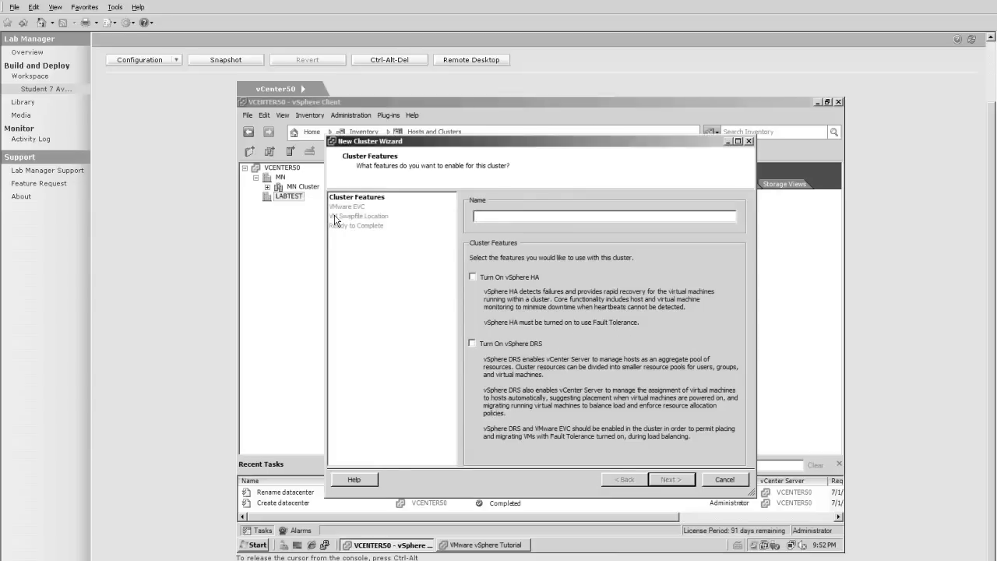
text(LAB2-0)
click(477, 277)
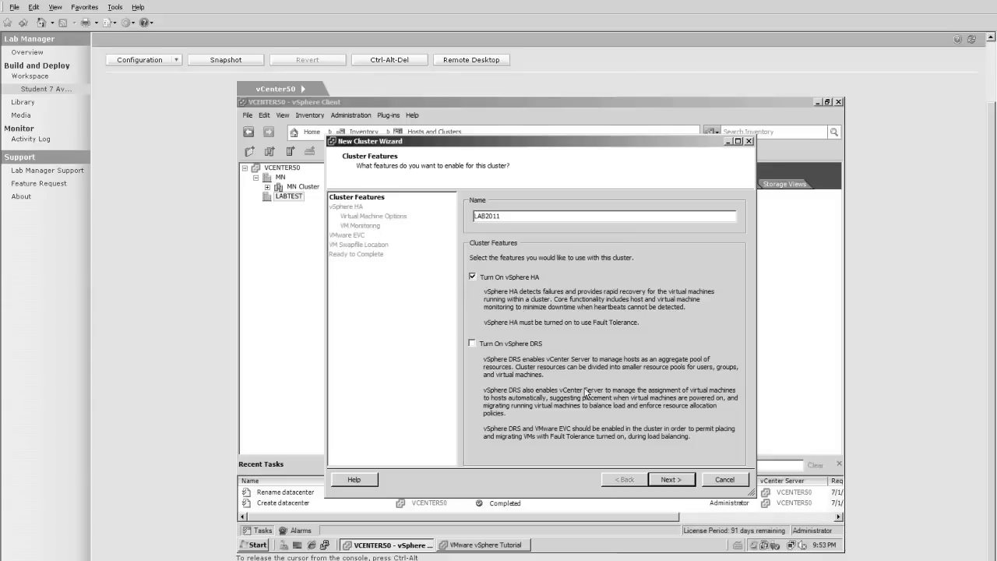
click(514, 348)
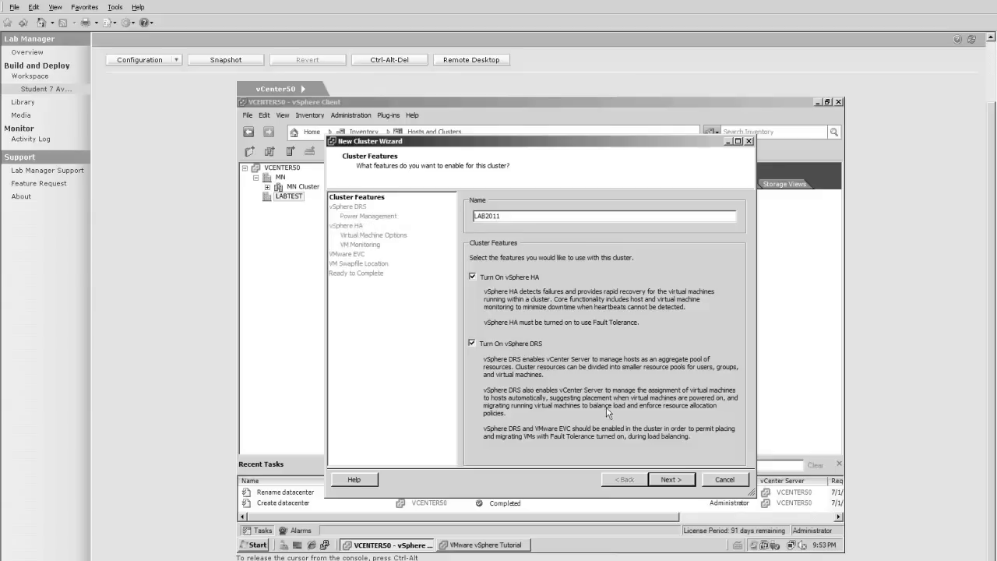
click(670, 479)
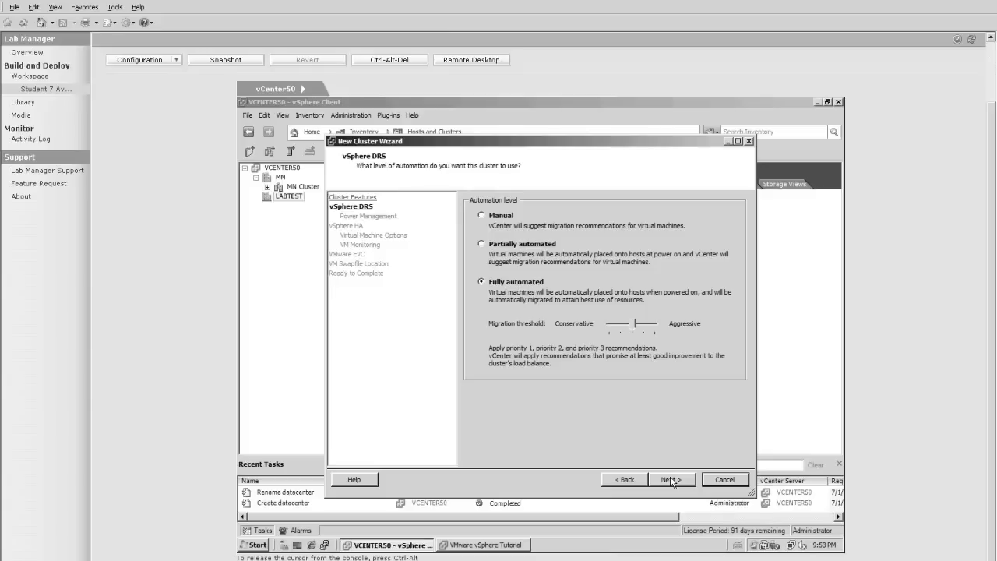
Accept fully automated DRS, power management off, one tolerated host failure, medium VM restart priority with VMs left powered on, and disabled VM monitoring.
click(672, 479)
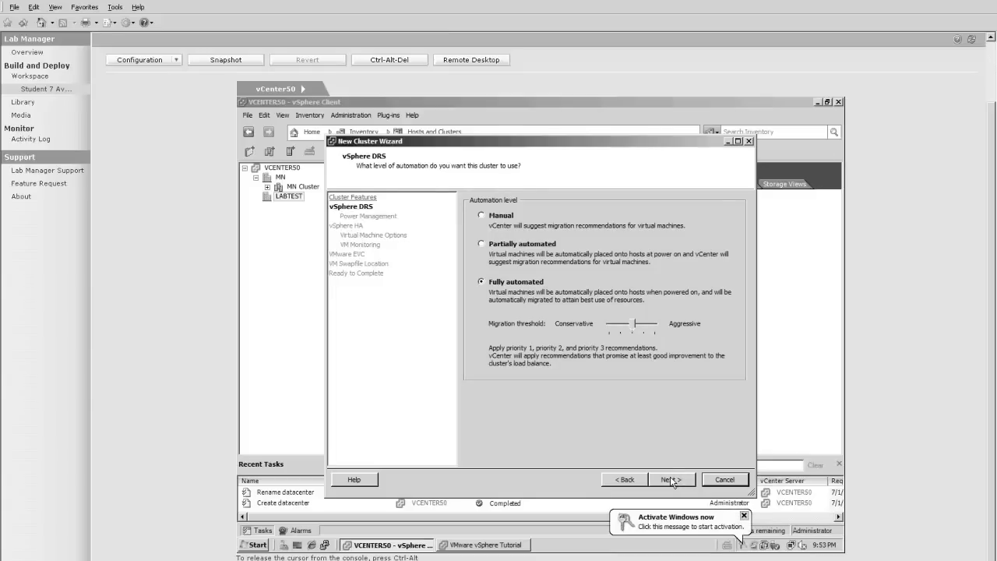
click(743, 516)
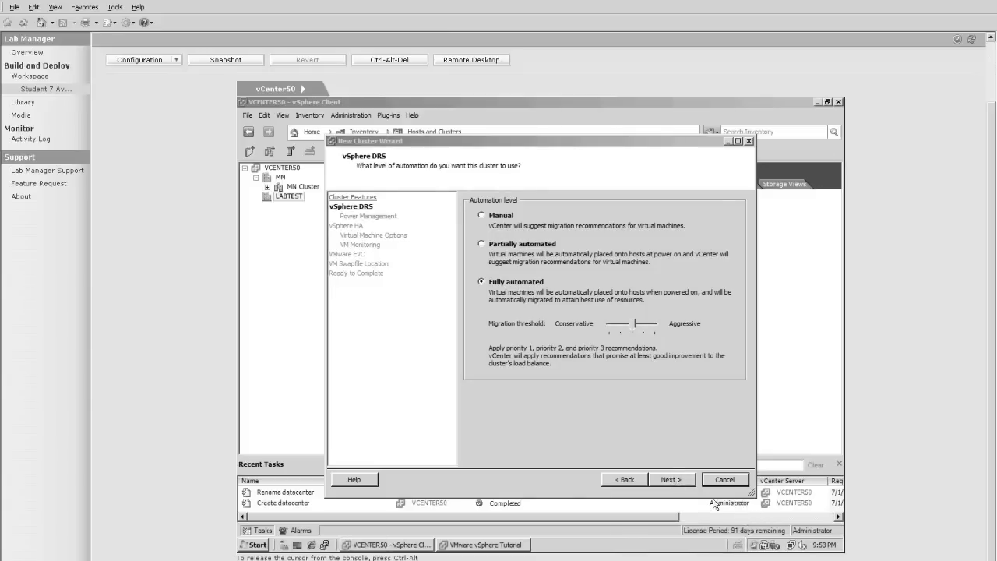
click(669, 479)
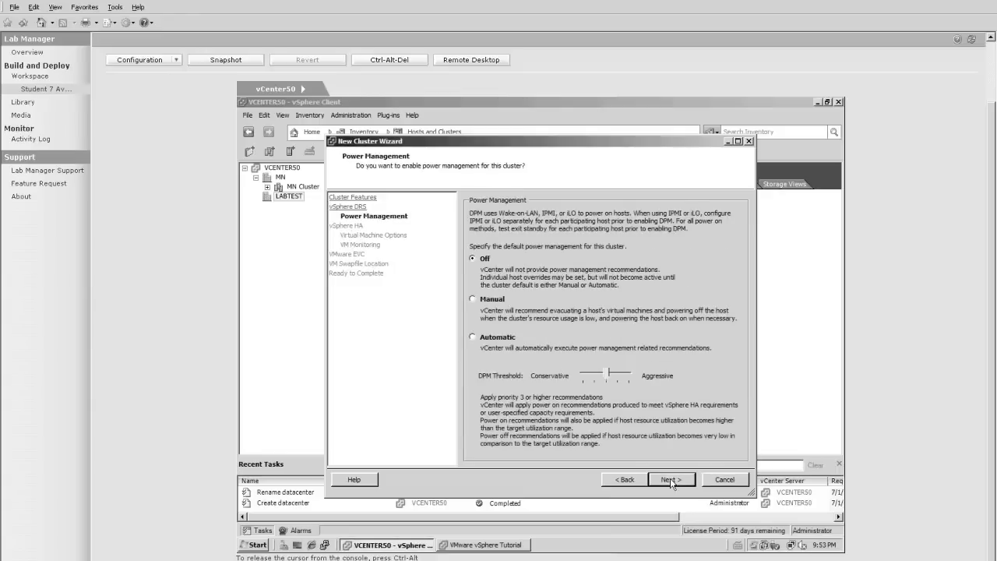
click(670, 480)
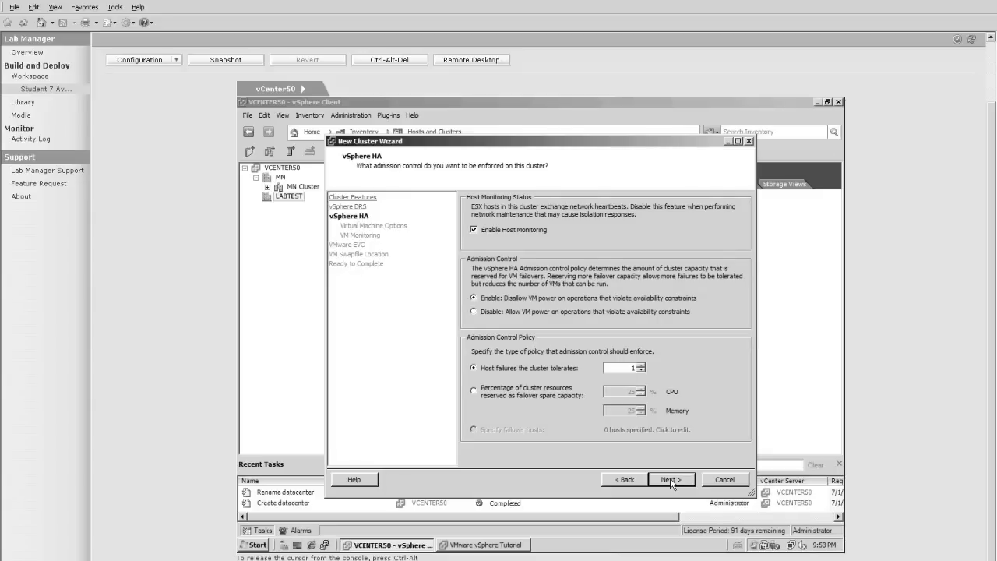
click(671, 480)
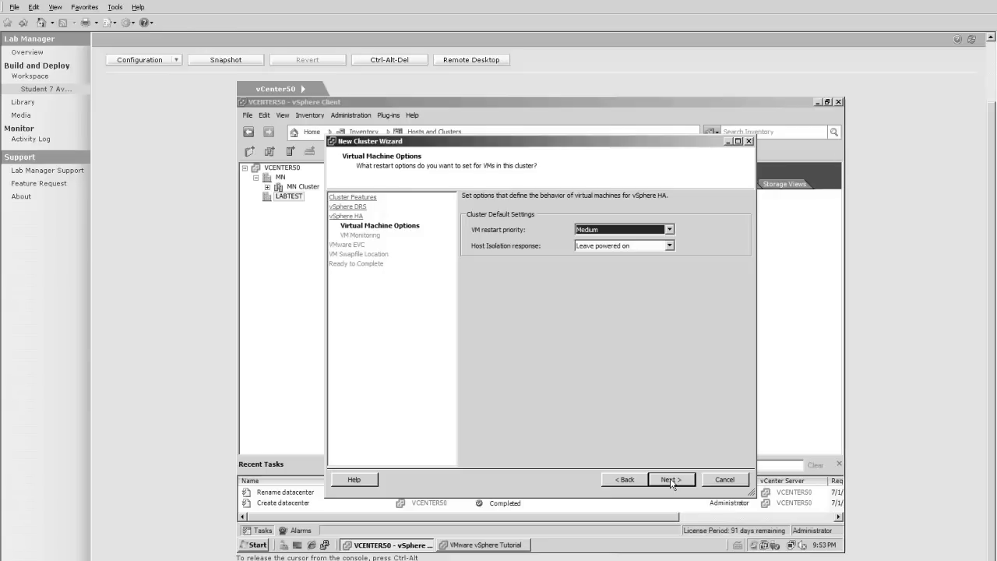
click(670, 479)
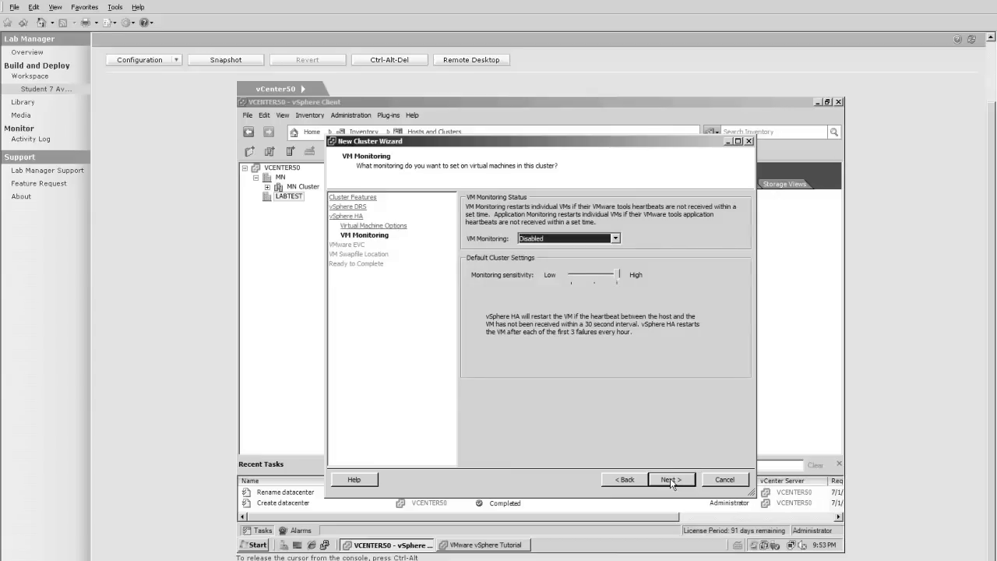
click(671, 479)
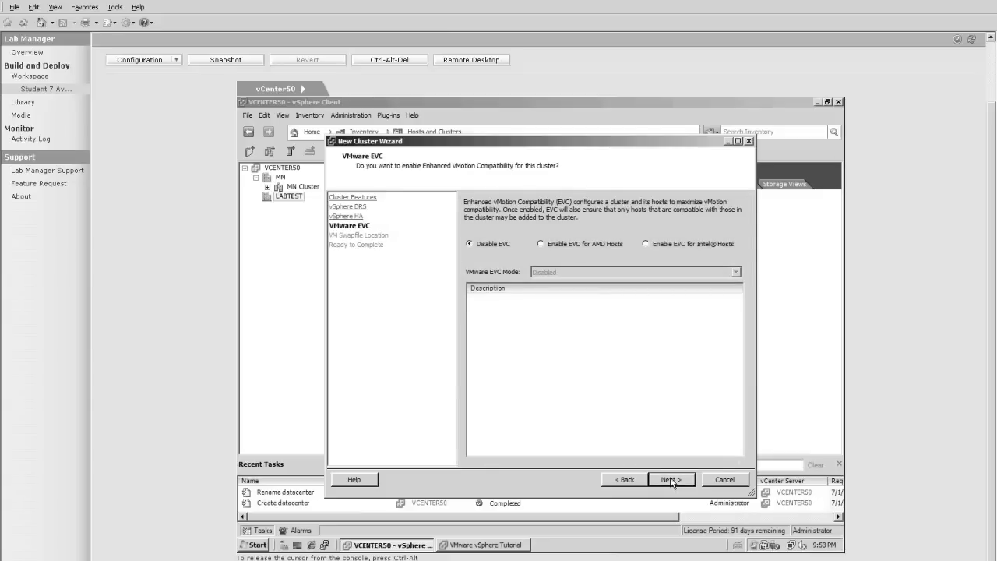
Review the EVC modes offered for AMD and Intel hosts and return the cluster to Disable EVC.
click(541, 244)
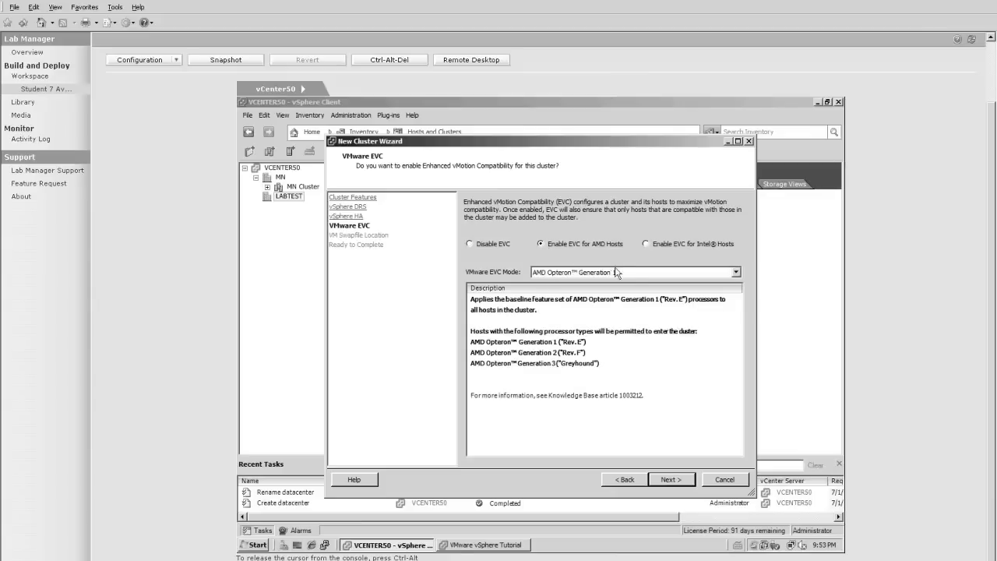
click(735, 272)
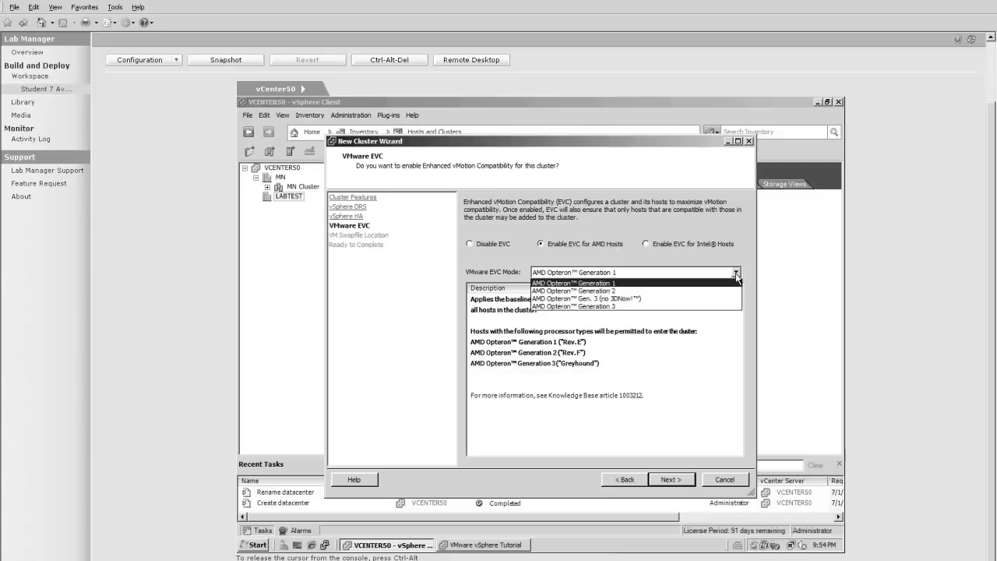
click(650, 241)
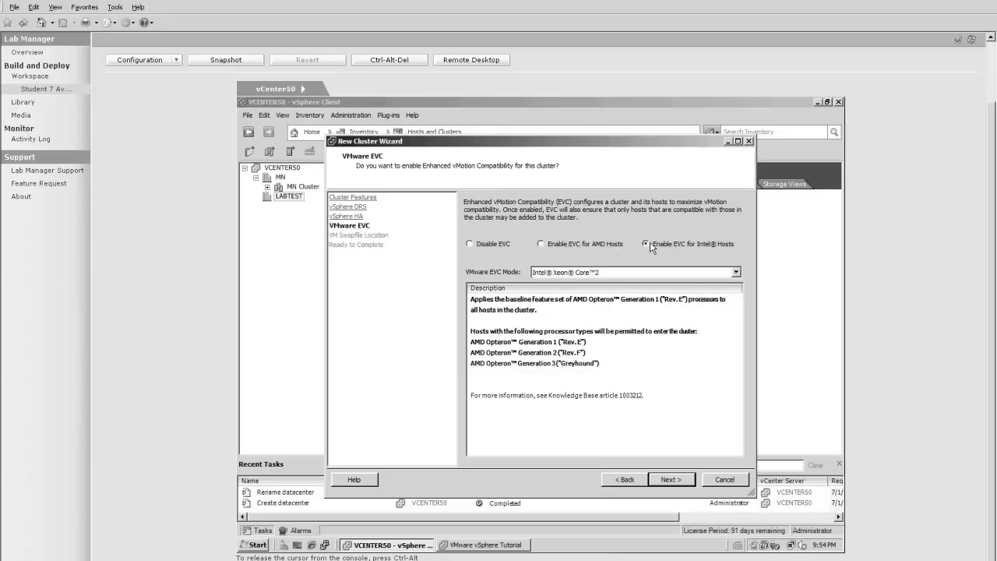
click(735, 273)
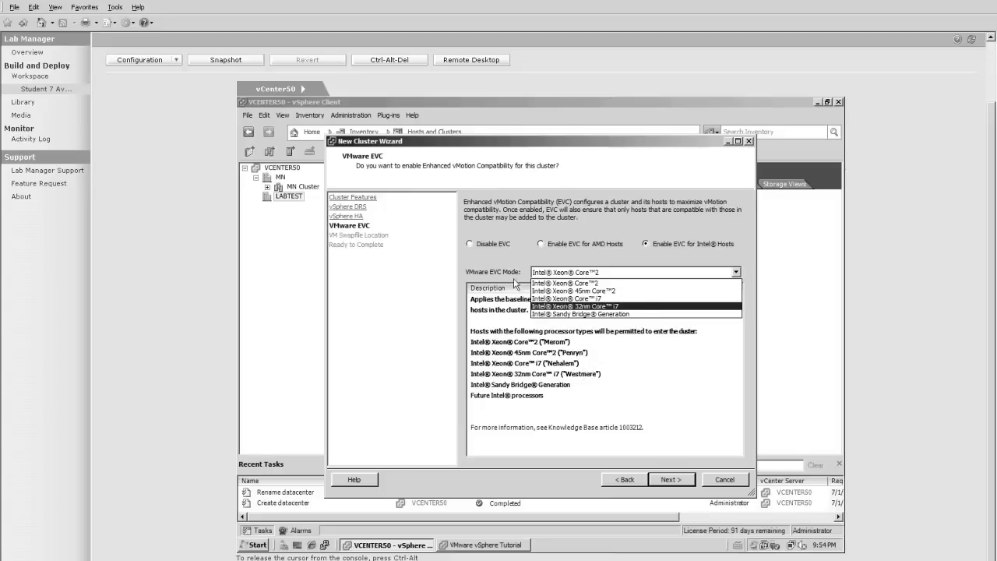
click(480, 248)
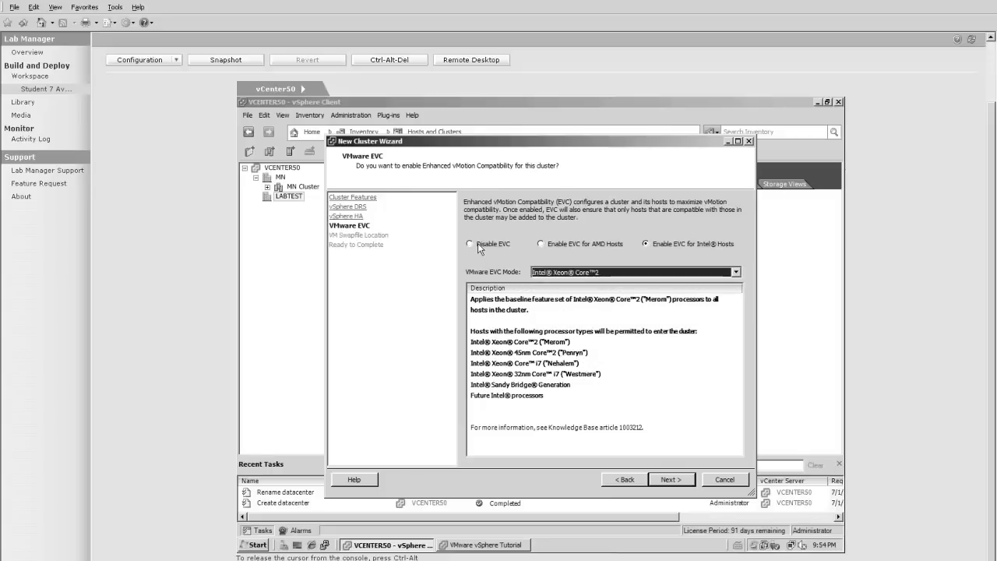
click(480, 248)
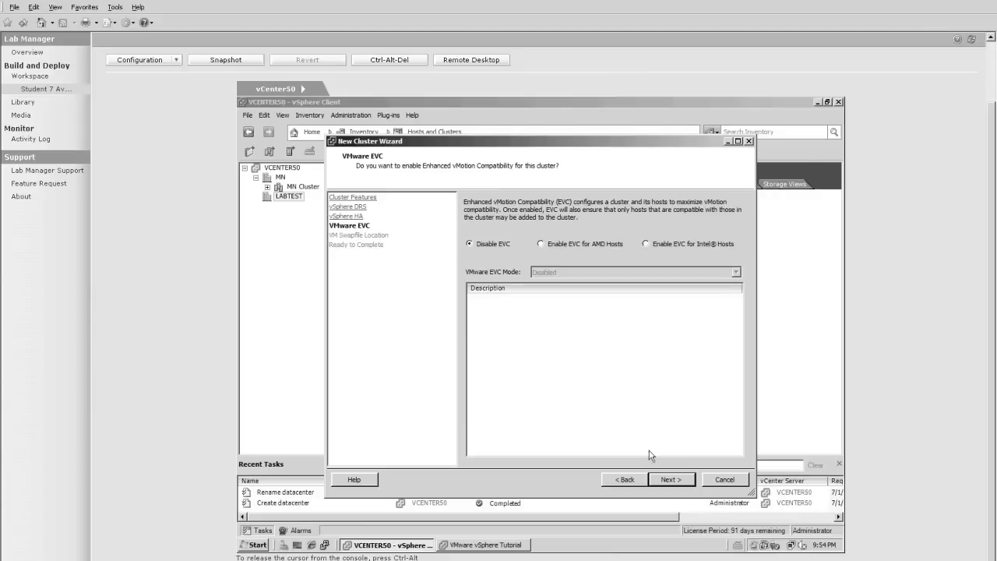
Keep EVC disabled, store the swapfile in the same directory as the virtual machine, and finish creating the cluster.
click(668, 480)
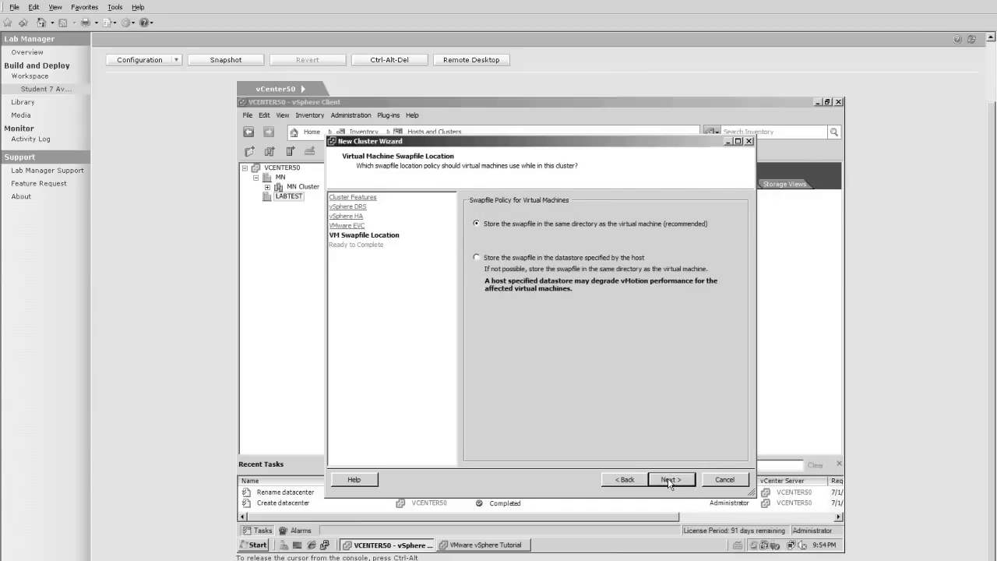
click(668, 480)
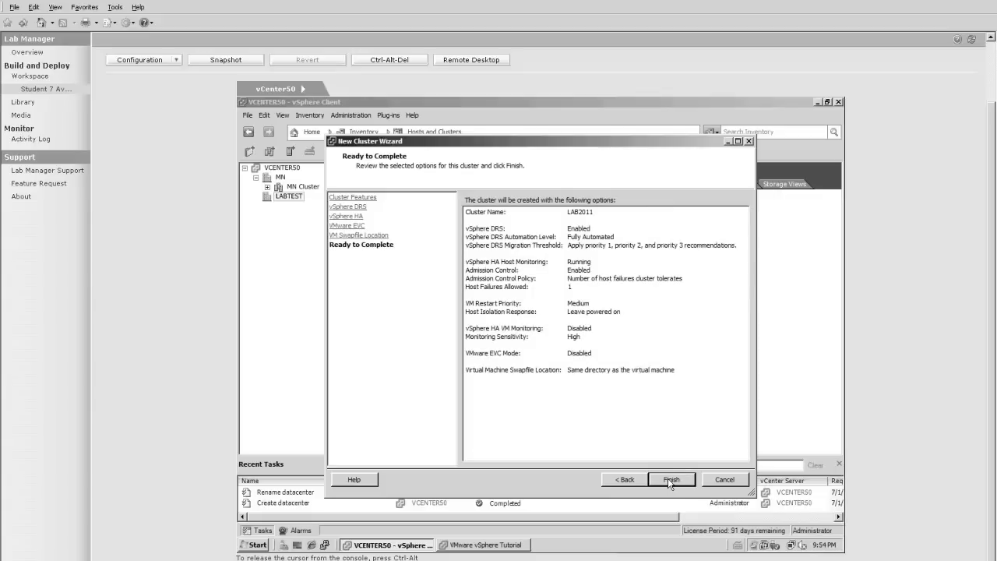
click(670, 480)
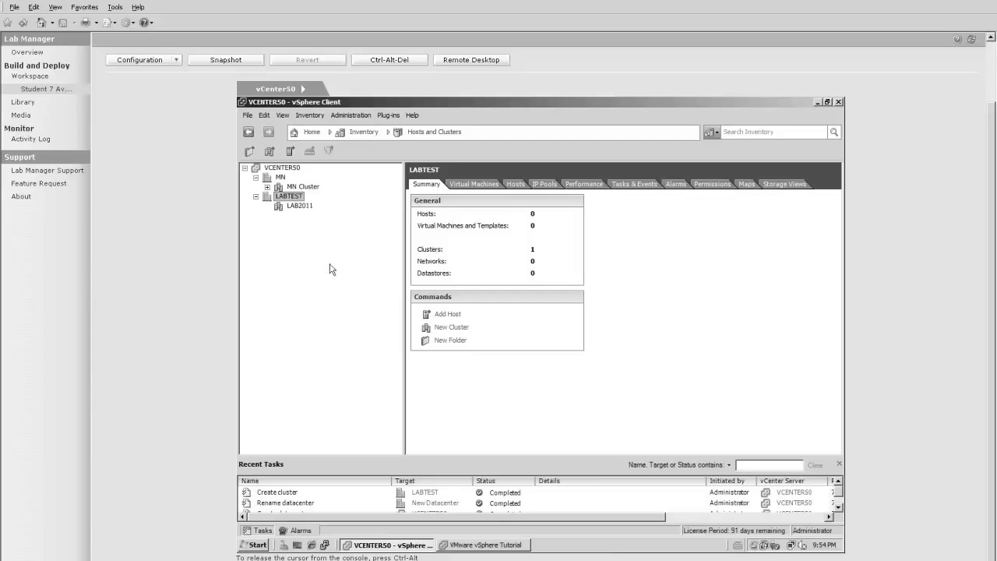
Examine the LAB2011 cluster's summary with more room for its details, and look over the hosts and virtual machines in MN Cluster.
click(297, 207)
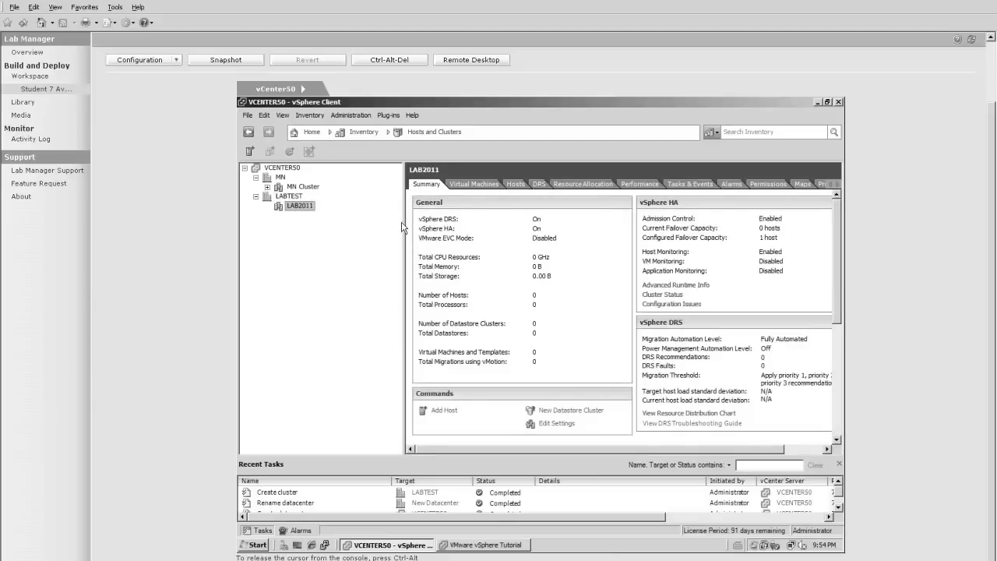
drag(404, 223, 340, 332)
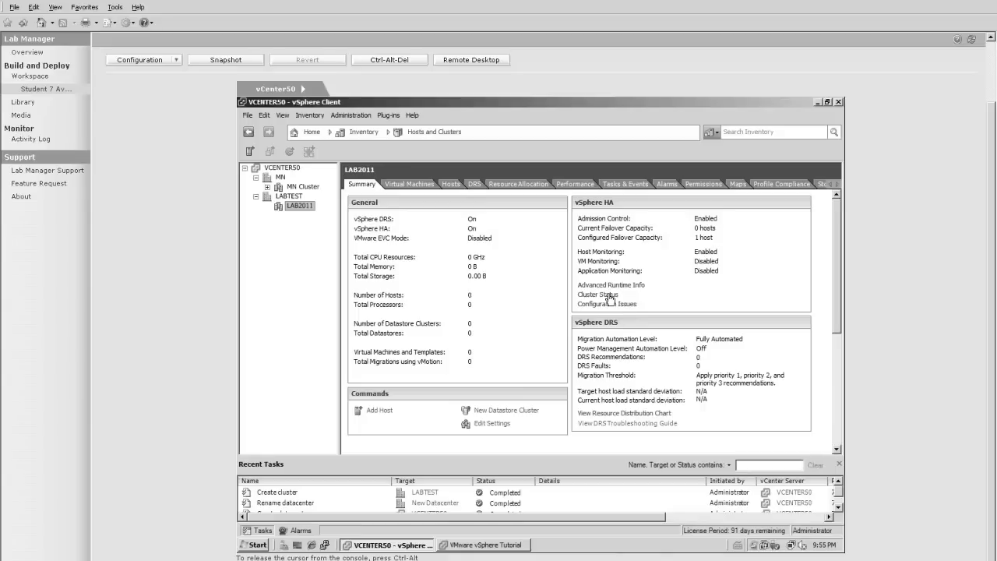
click(268, 187)
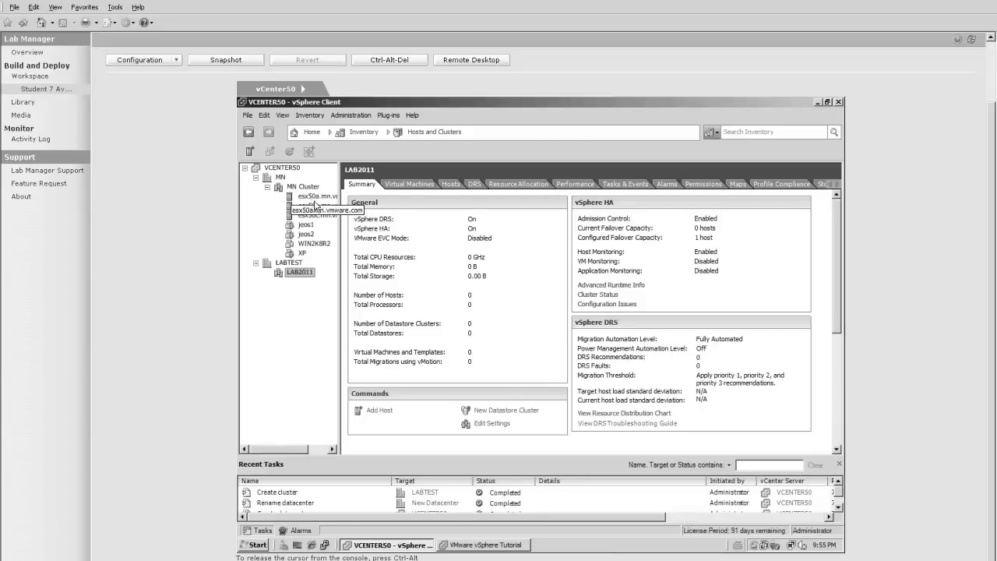
click(267, 188)
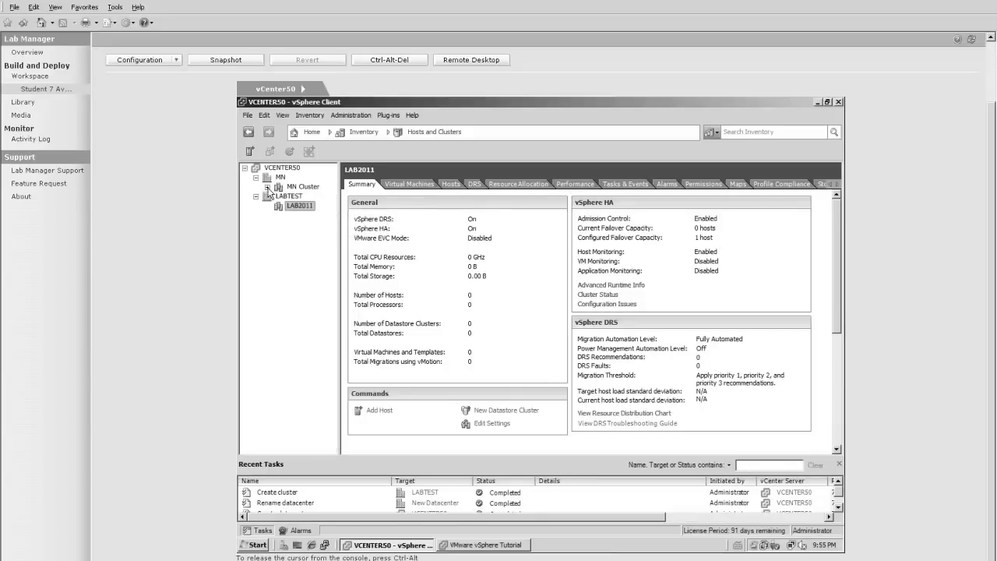
Remove the LABTEST datacenter together with its contents from the inventory.
click(282, 196)
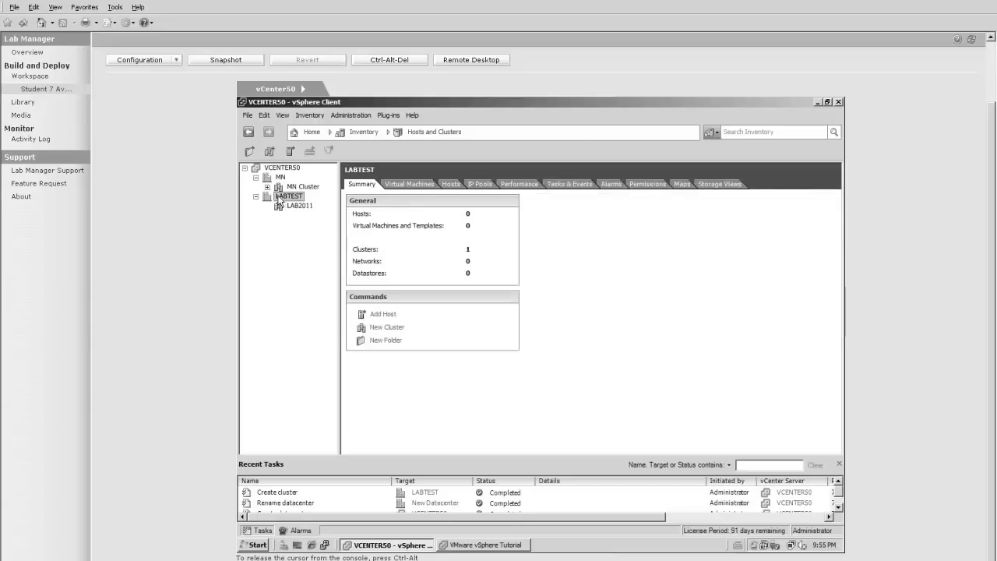
right_click(280, 198)
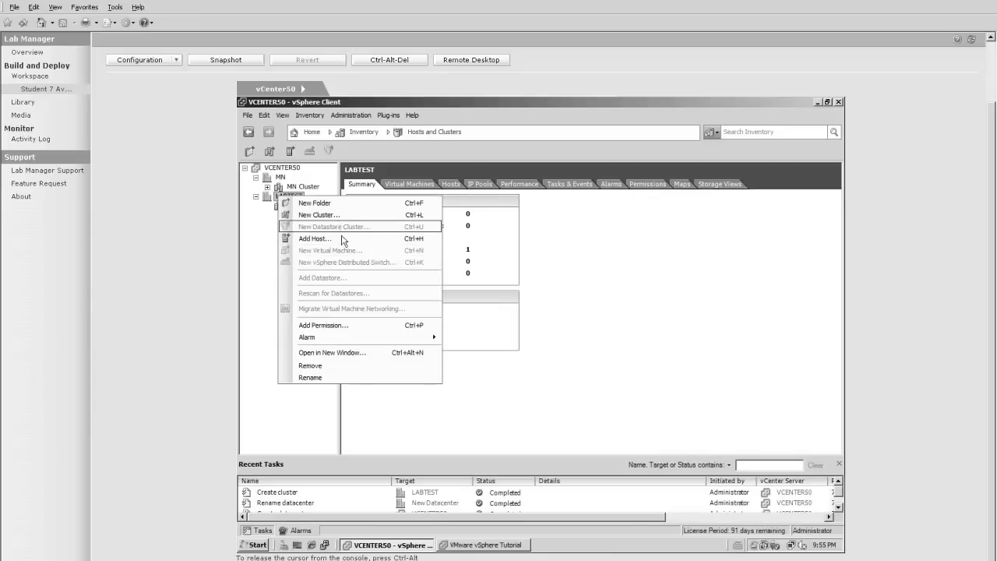
click(349, 366)
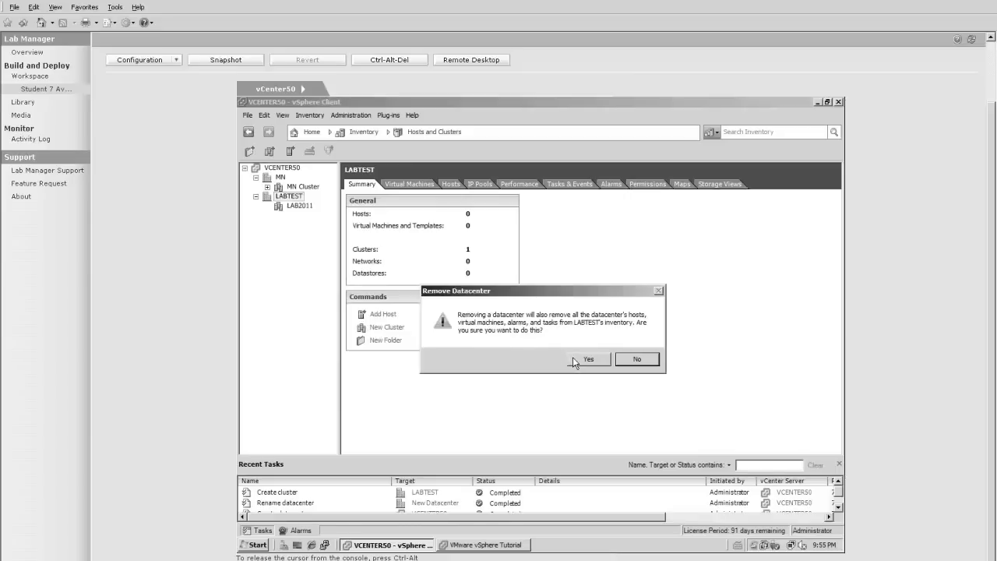
click(577, 360)
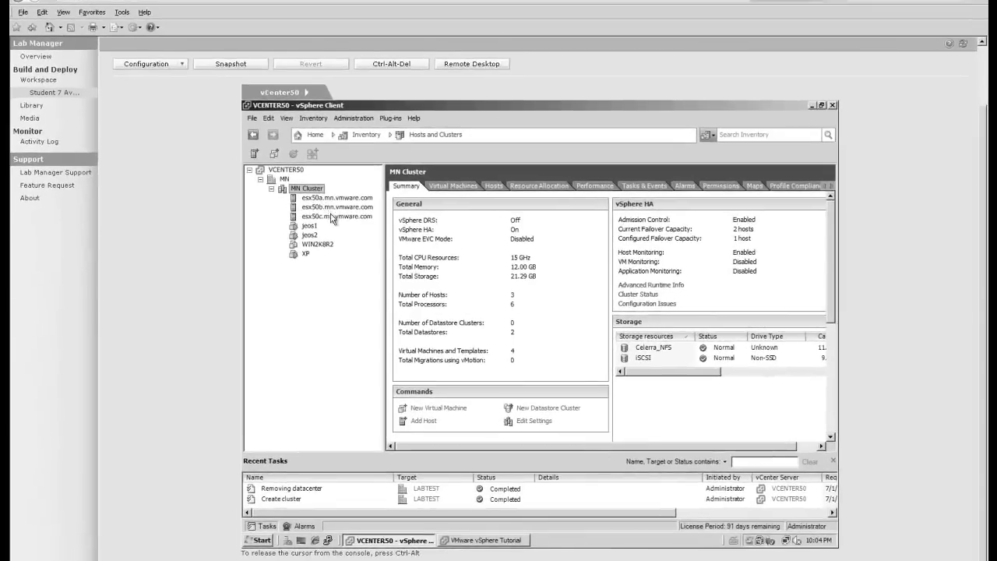
Start creating a new virtual machine on host esx50c.mn.vmware.com using the Custom configuration.
click(329, 215)
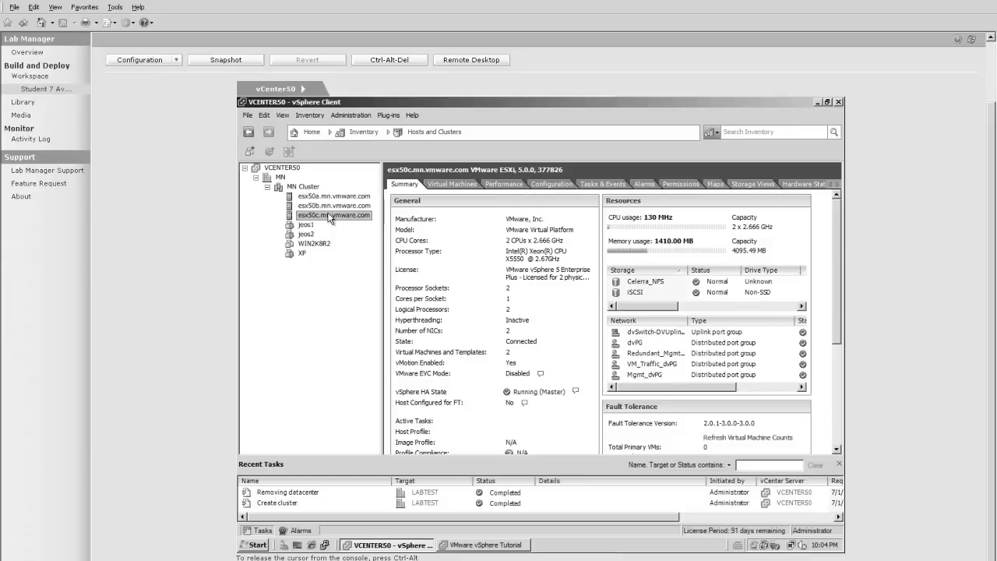
right_click(329, 217)
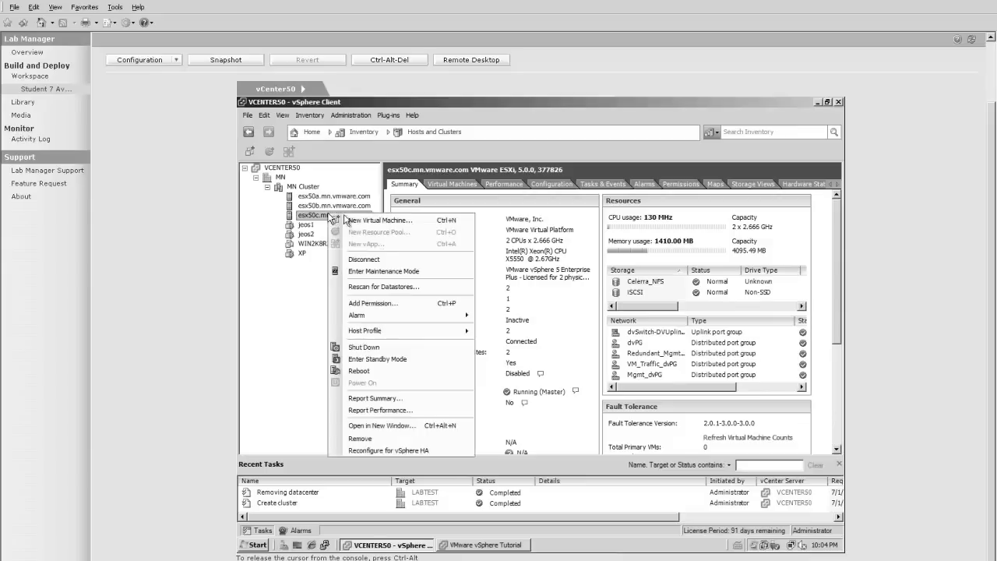
click(402, 220)
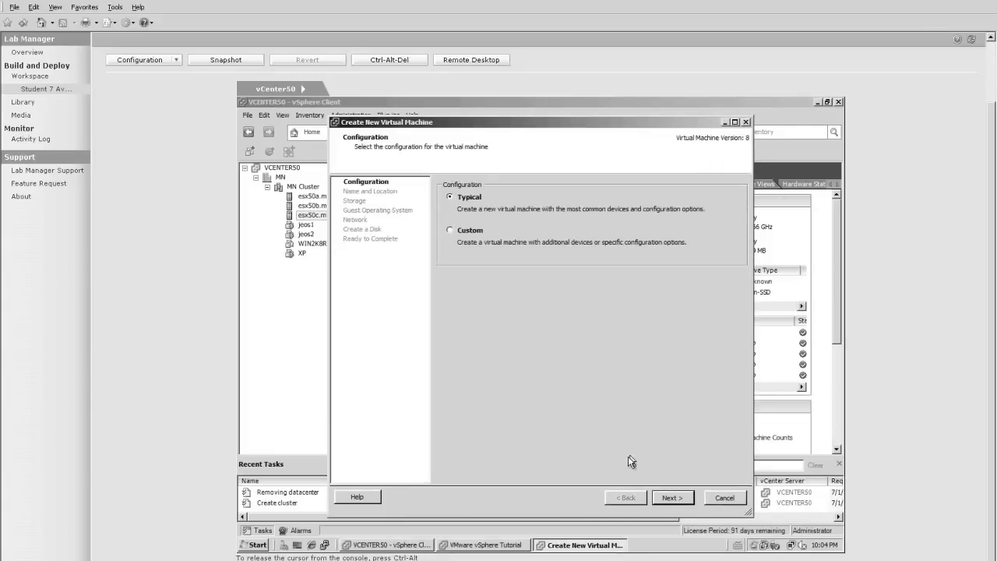
click(462, 233)
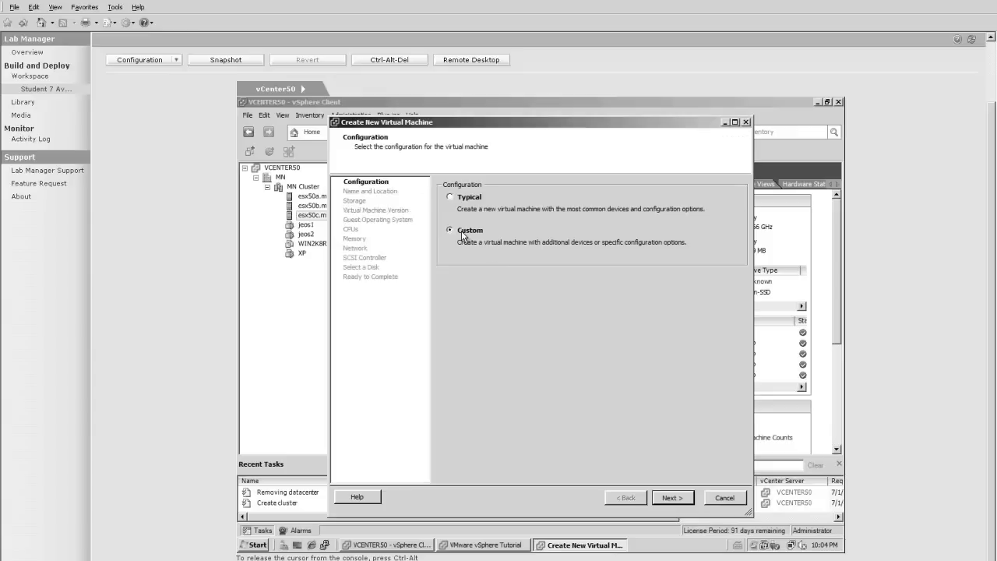
click(668, 497)
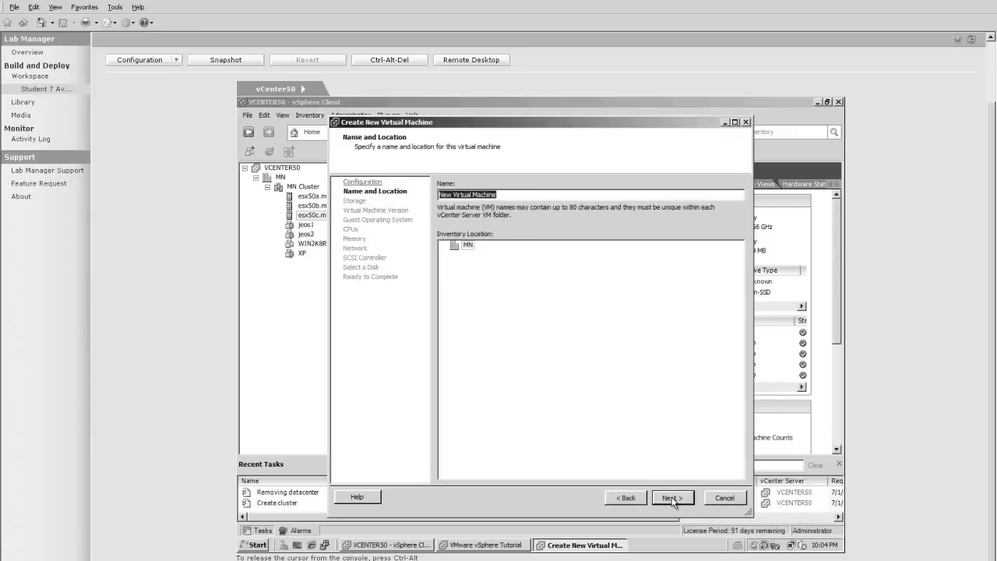
Name the virtual machine WIN7 and keep MN as its inventory location.
text(win)
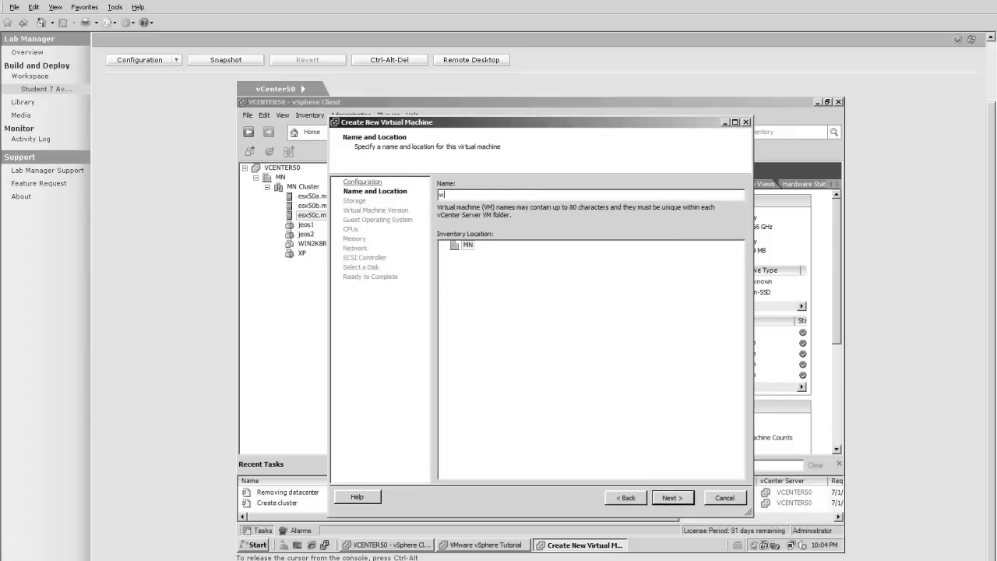
key(BackSpace)
key(BackSpace)
key(BackSpace)
text(WIN)
click(672, 498)
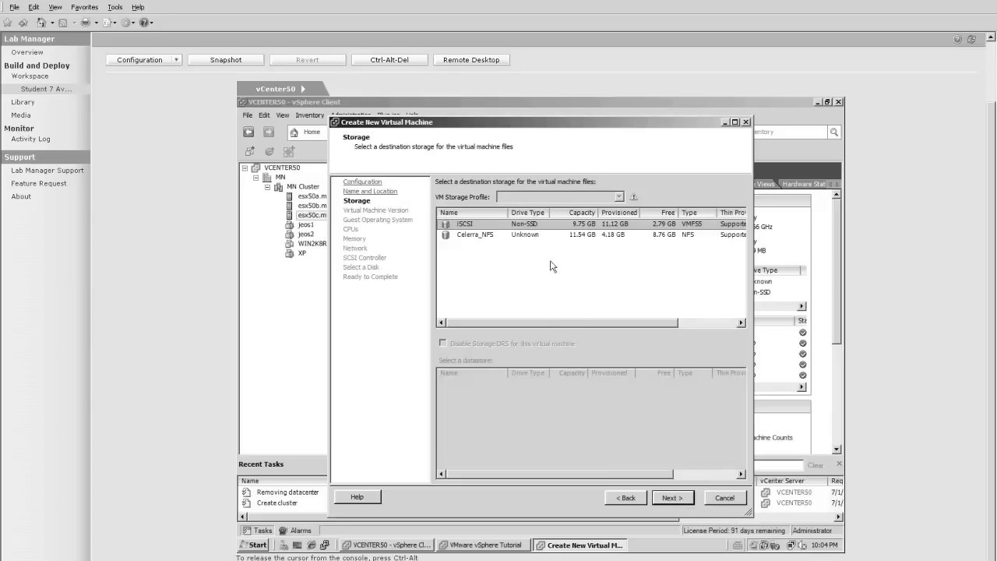
Store the virtual machine files on the Celerra_NFS datastore and keep virtual machine version 8.
click(519, 234)
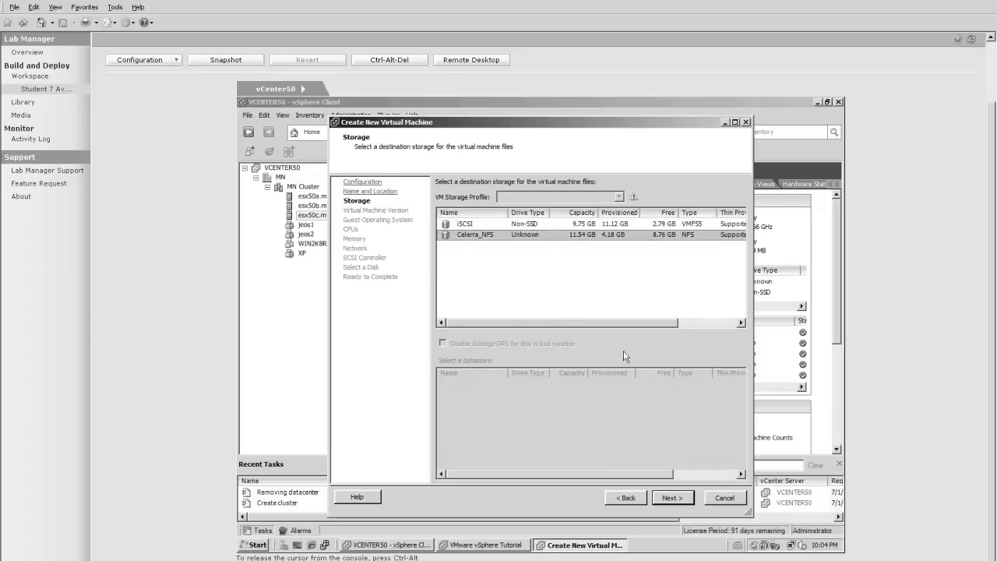
click(670, 498)
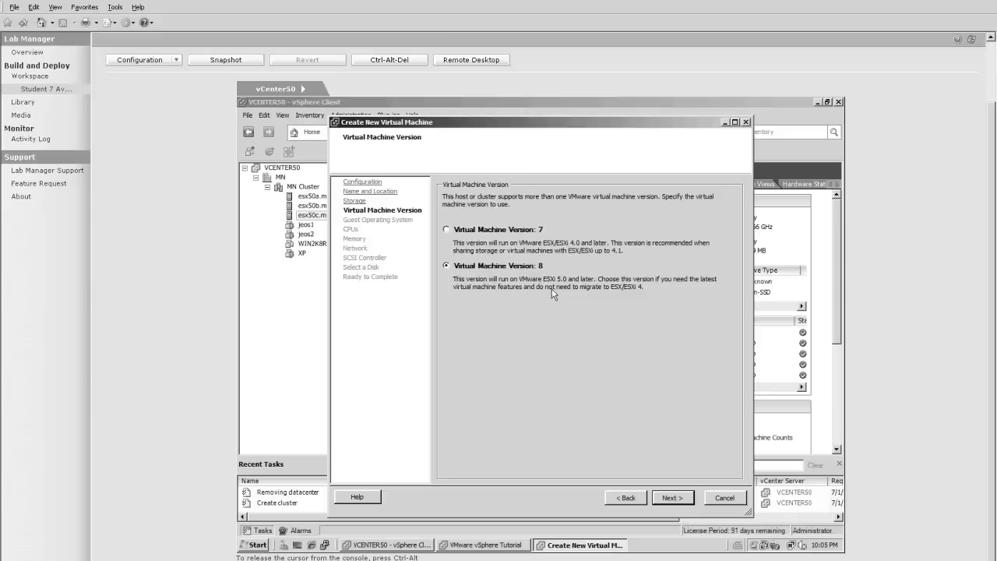
click(673, 498)
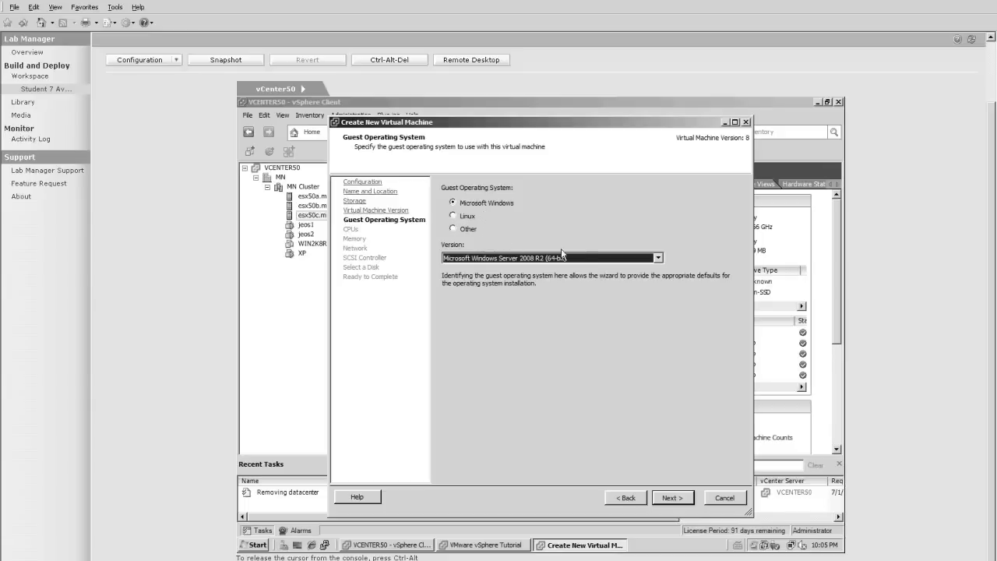
Review the guest operating system versions offered for Microsoft Windows, Linux and Other.
click(658, 258)
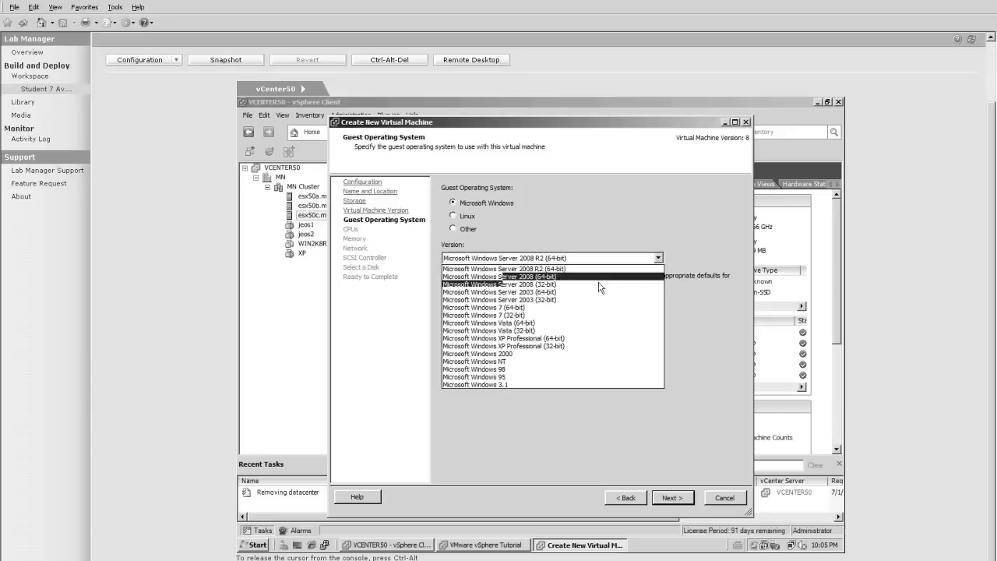
click(543, 308)
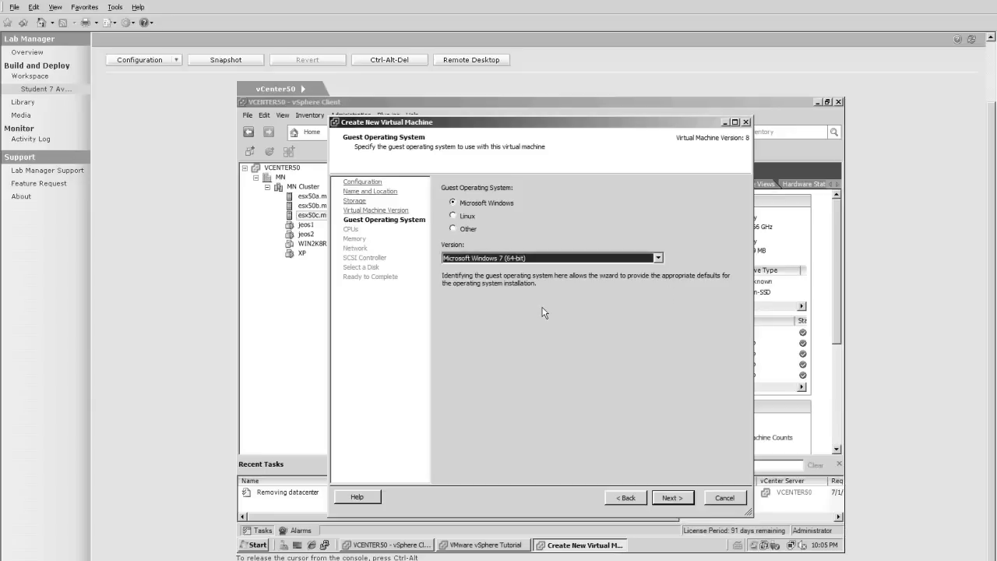
click(466, 219)
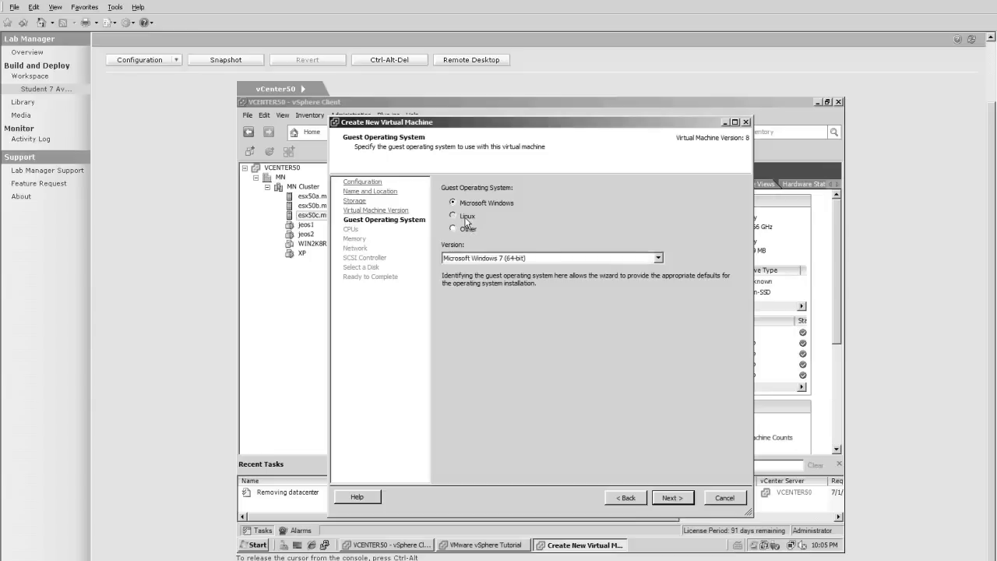
click(529, 260)
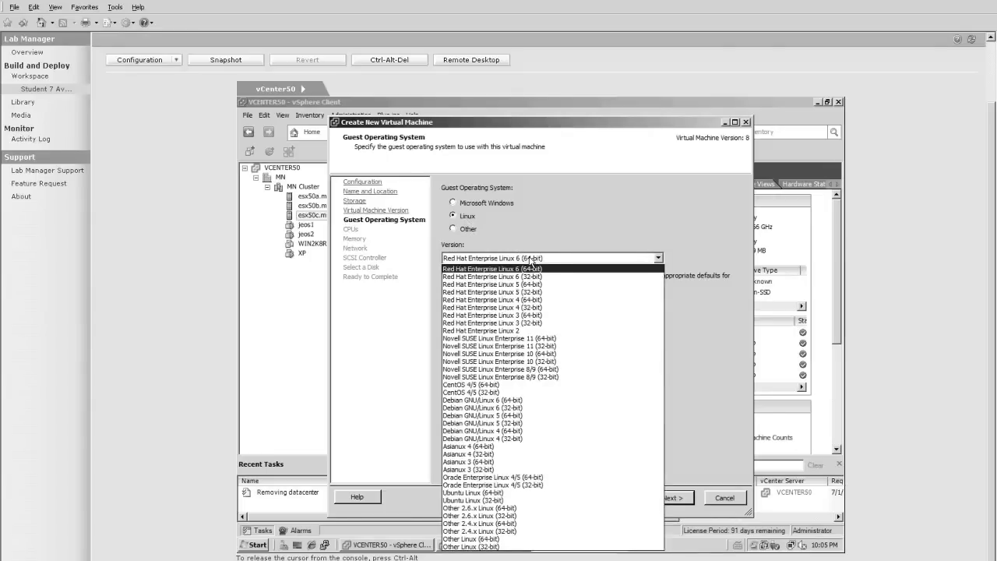
click(543, 271)
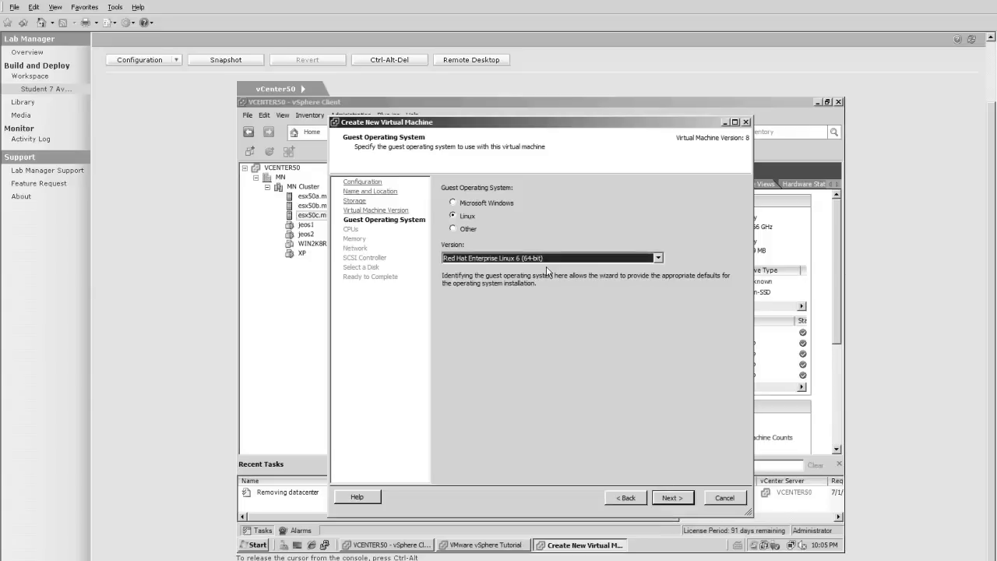
click(470, 229)
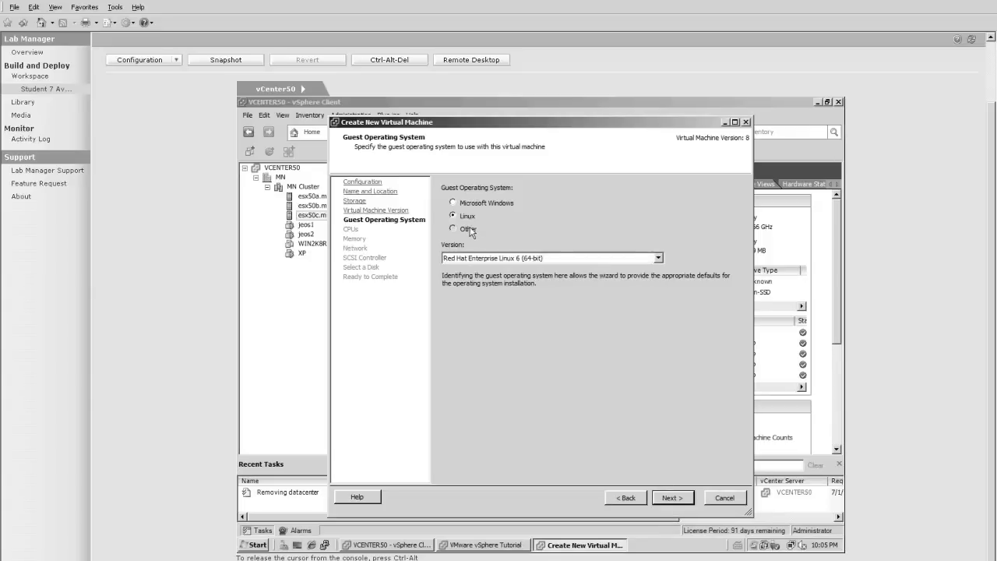
click(498, 258)
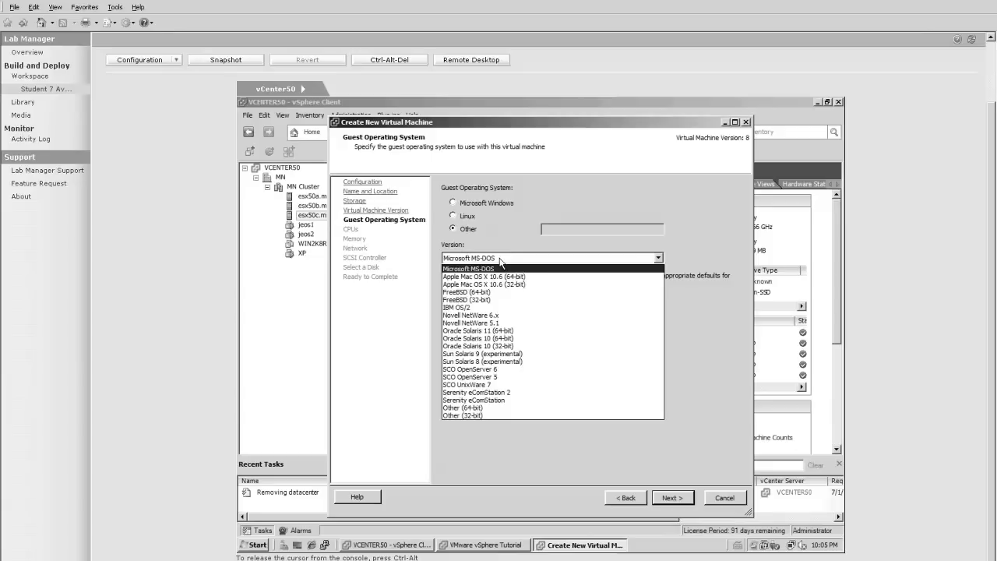
Set the guest operating system to Microsoft Windows 7 (64-bit).
click(510, 205)
click(510, 206)
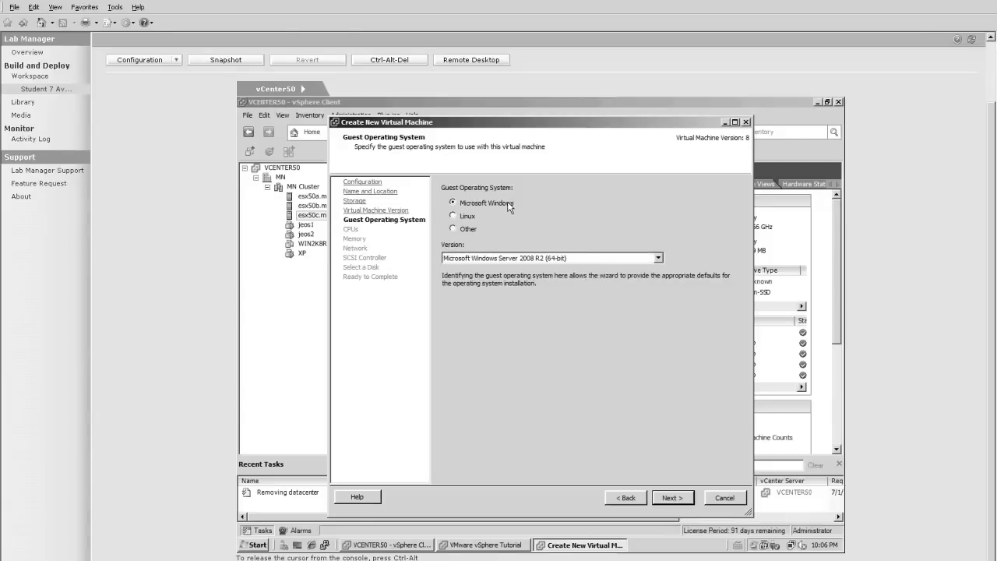
click(538, 260)
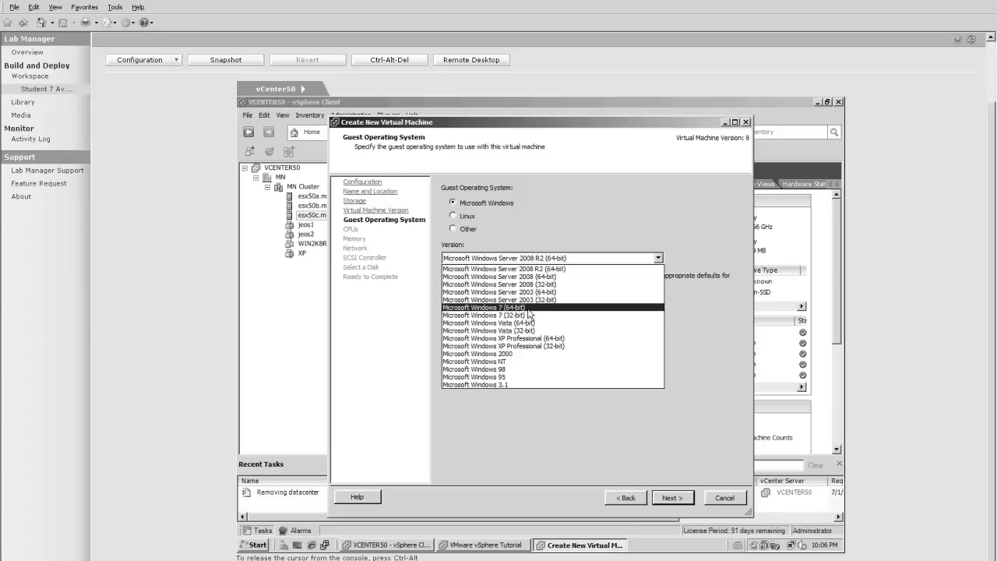
click(528, 308)
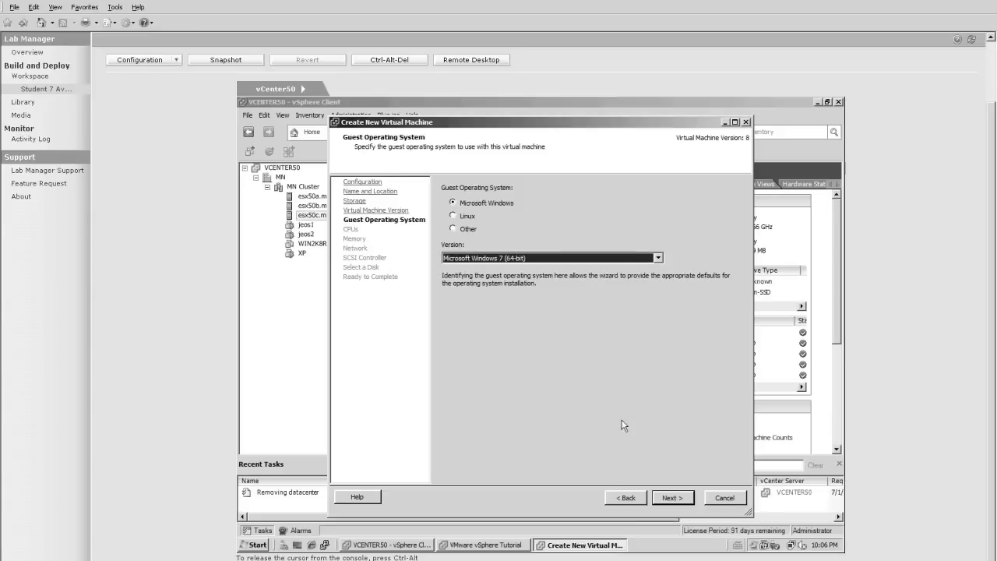
click(673, 498)
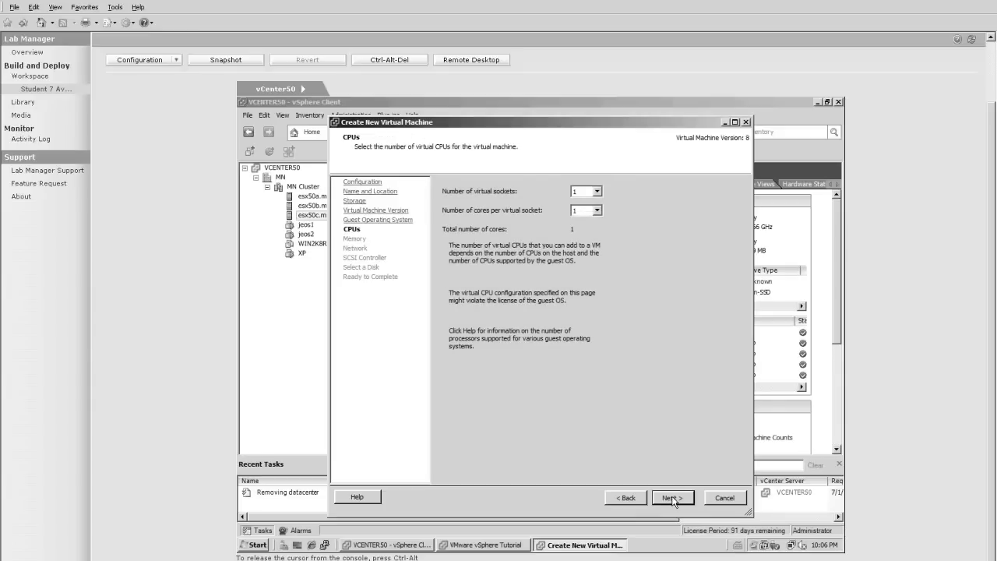
Keep one single-core virtual socket and 2 GB of memory, and connect one NIC to dvPG (dvSwitch) with a VMXNET 3 adapter.
click(672, 498)
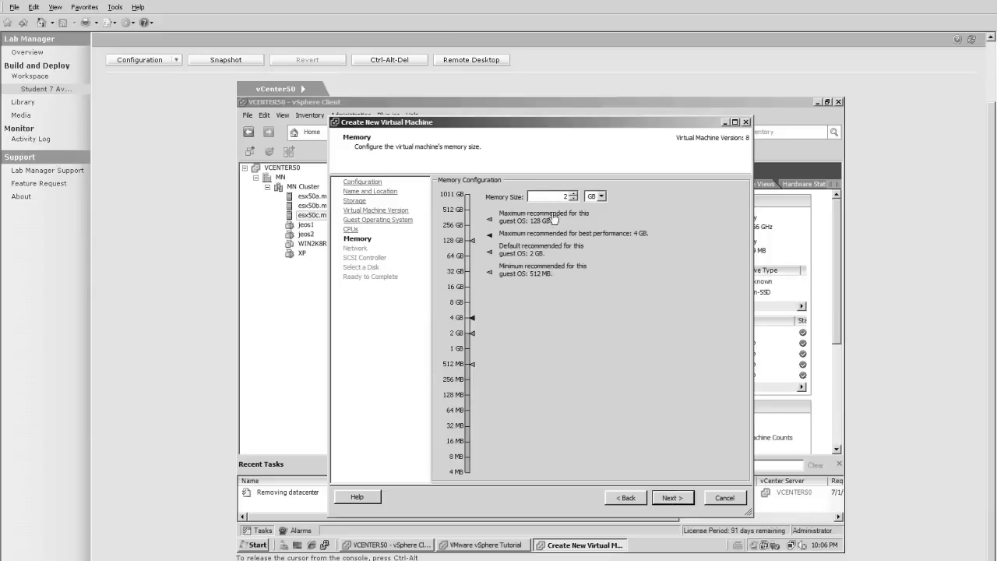
click(677, 499)
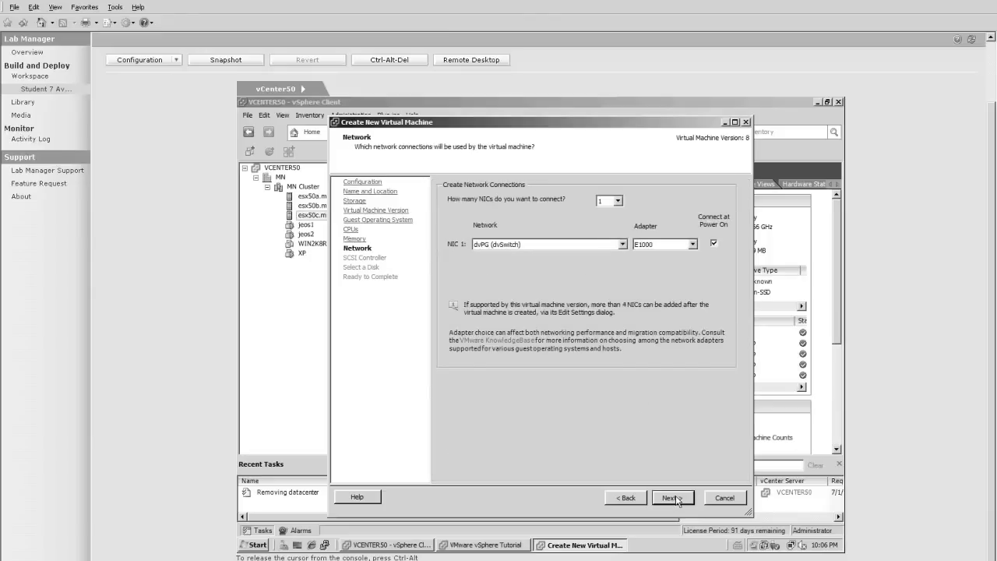
click(692, 244)
click(668, 264)
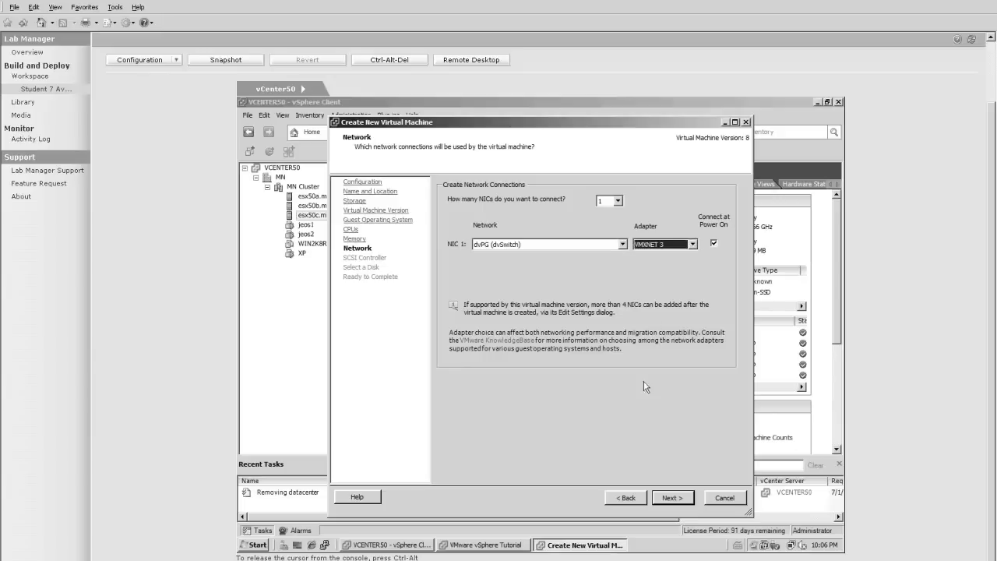
click(675, 498)
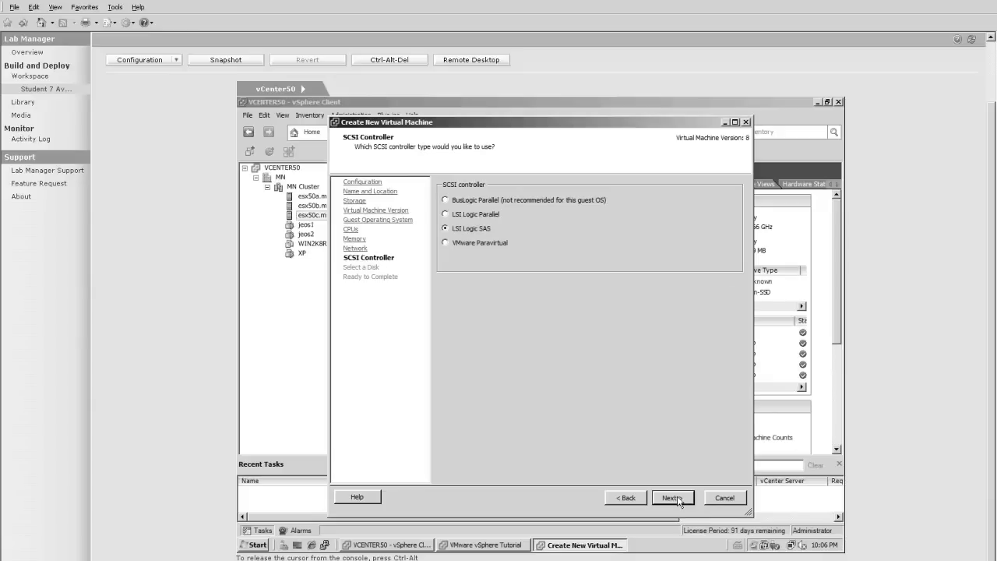
Keep the LSI Logic SAS controller and create a new 5 GB virtual disk stored with the virtual machine.
click(674, 499)
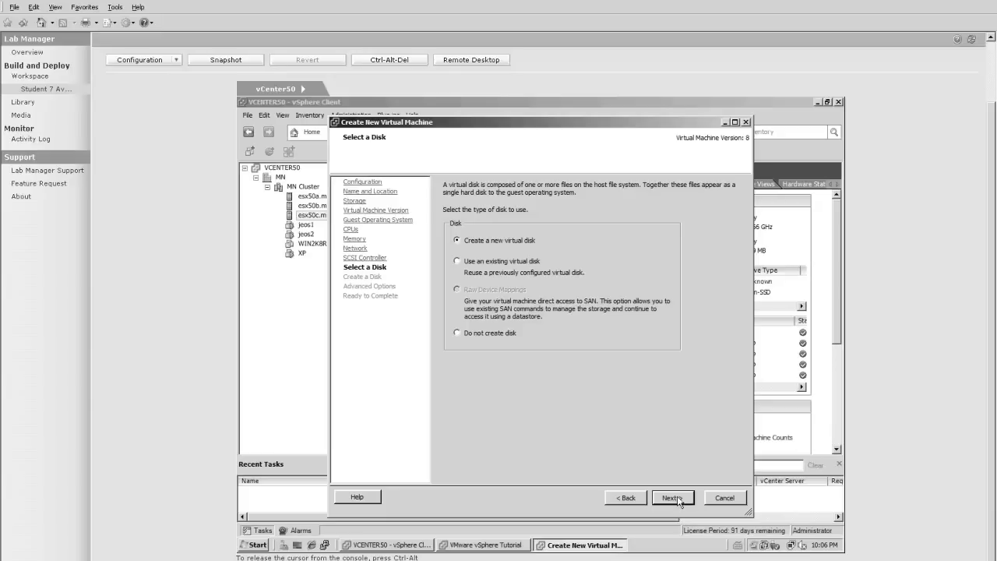
click(674, 499)
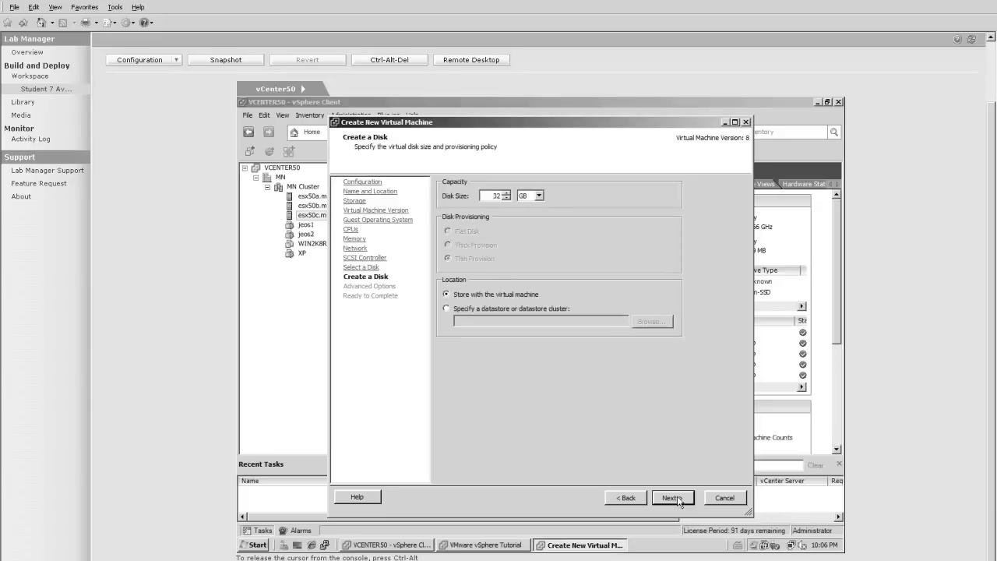
double_click(496, 194)
key(BackSpace)
text(5)
click(671, 499)
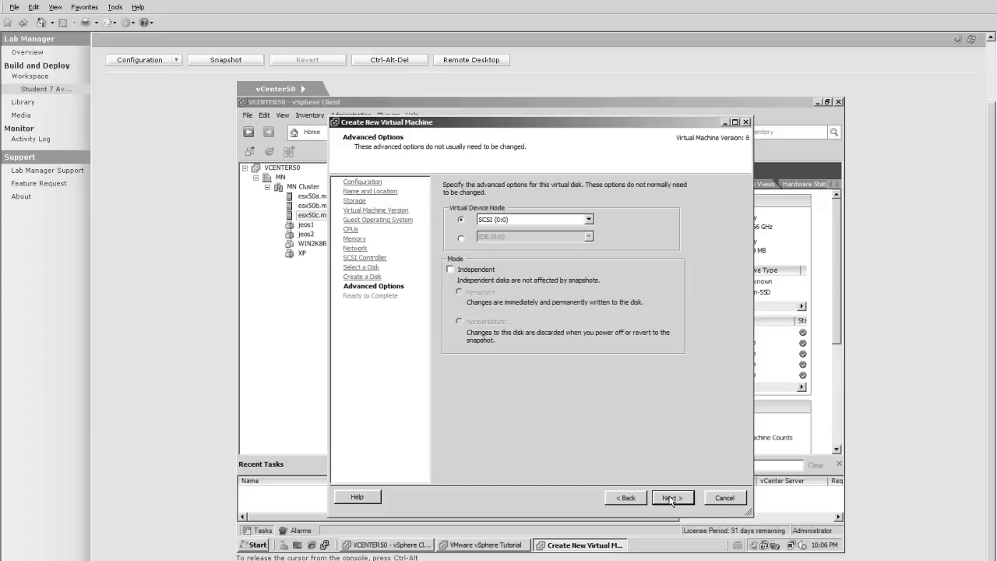
Keep the disk's device node at SCSI (0:0) without Independent mode and finish creating the virtual machine.
click(670, 499)
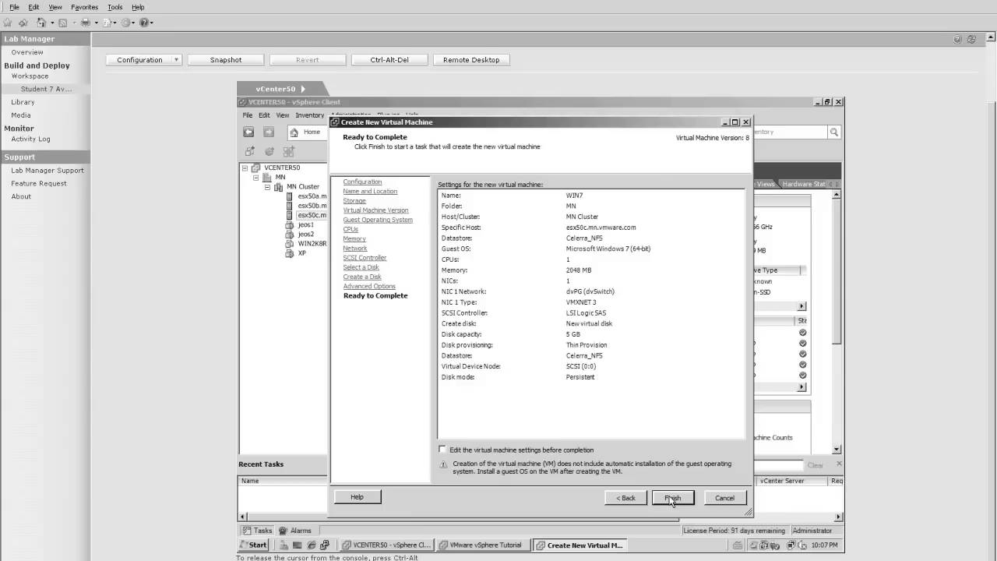
click(671, 499)
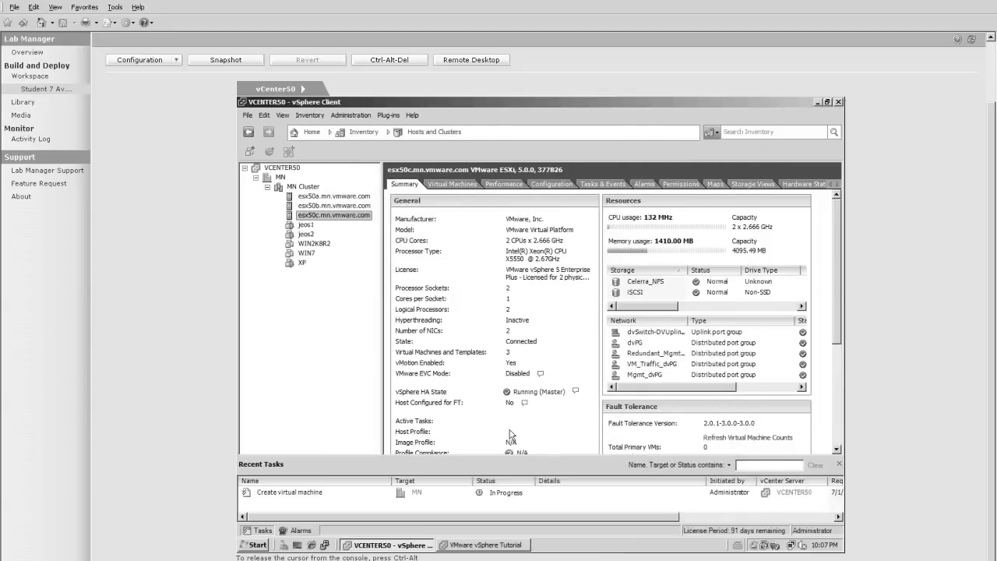
click(360, 495)
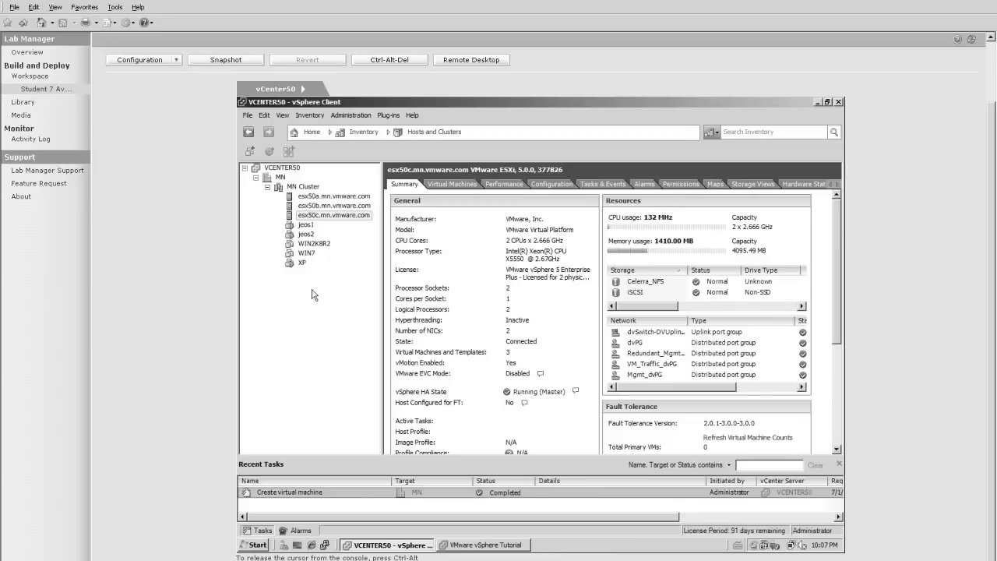
Open the WIN7 virtual machine's settings and review its CPU socket and core choices, memory and hard disk configuration.
click(307, 253)
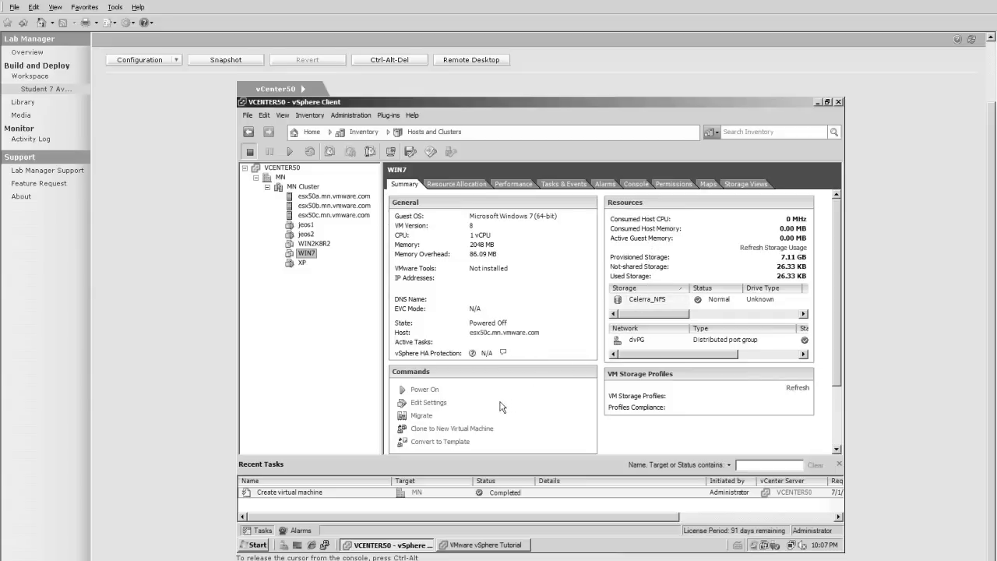
click(428, 403)
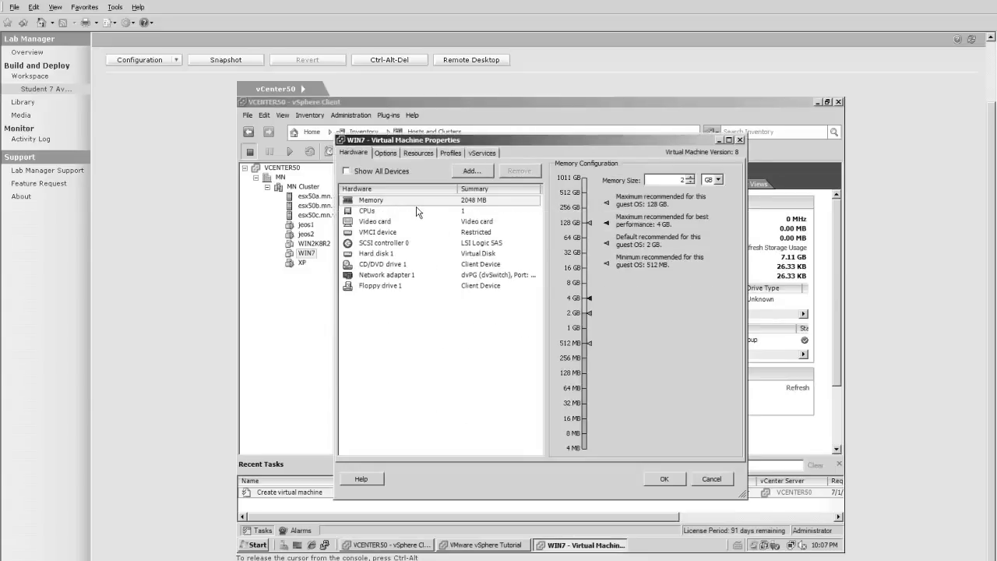
click(417, 212)
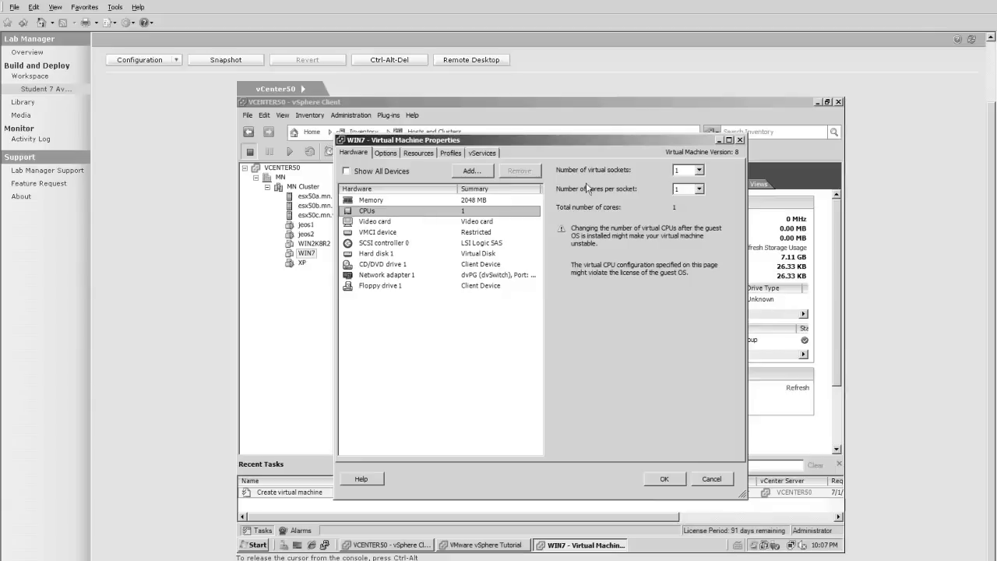
click(701, 172)
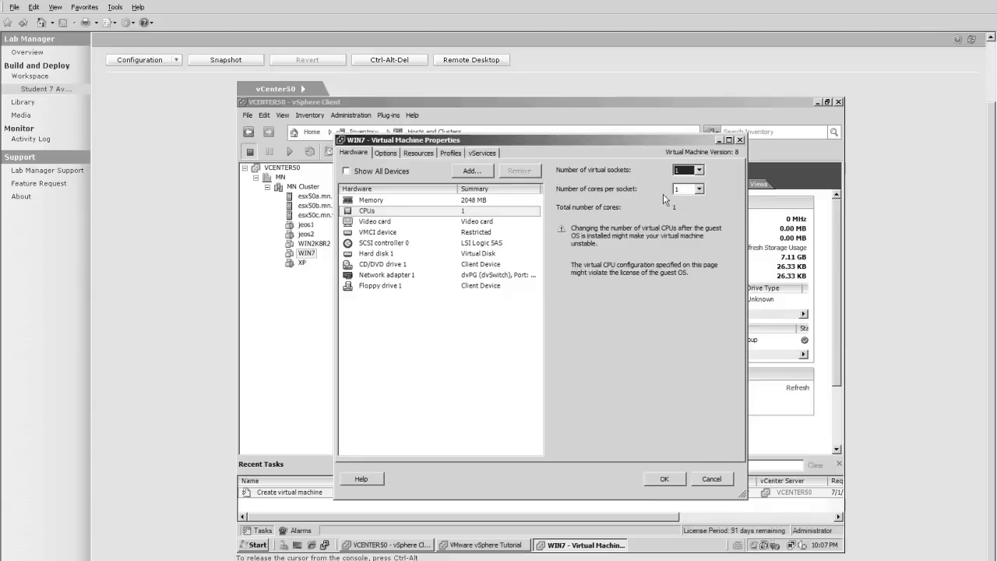
click(700, 189)
click(610, 313)
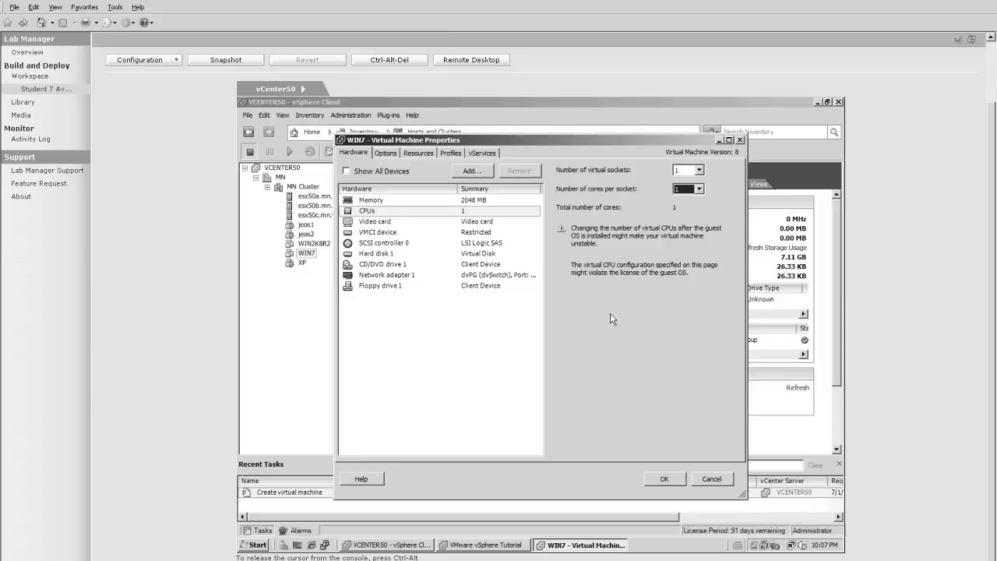
click(481, 201)
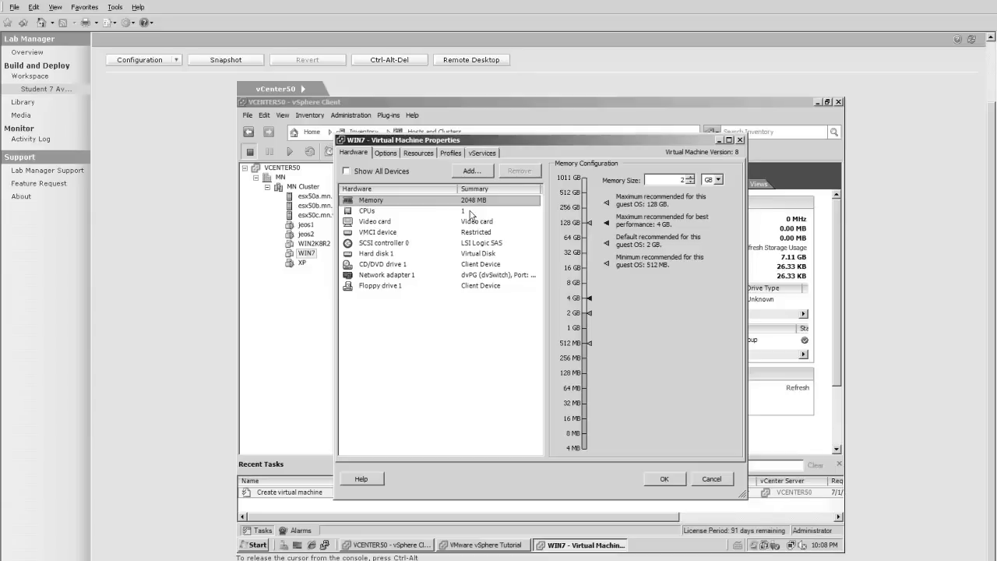
click(480, 255)
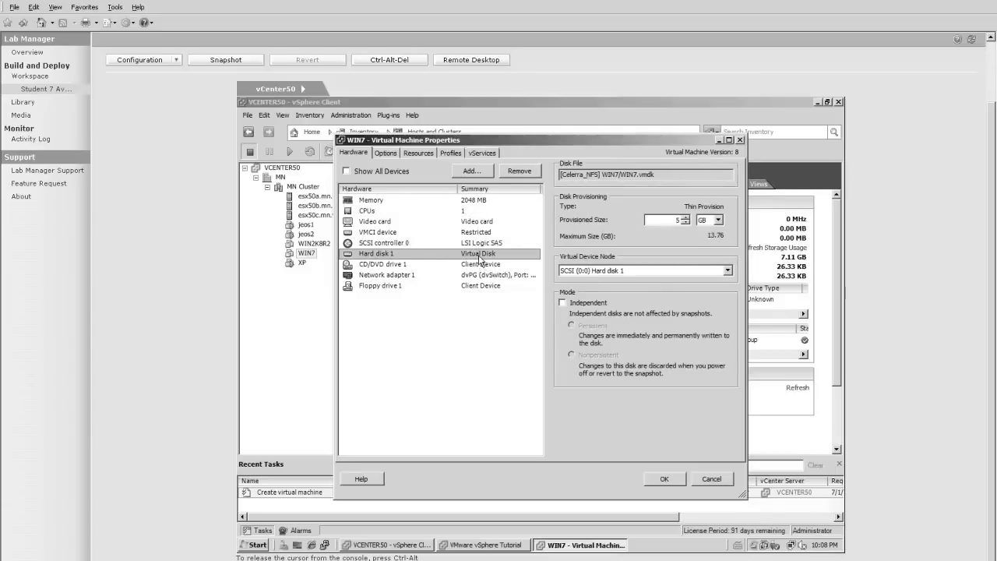
Review WIN7's general options, vApp options, VMware Tools and power management settings.
click(394, 159)
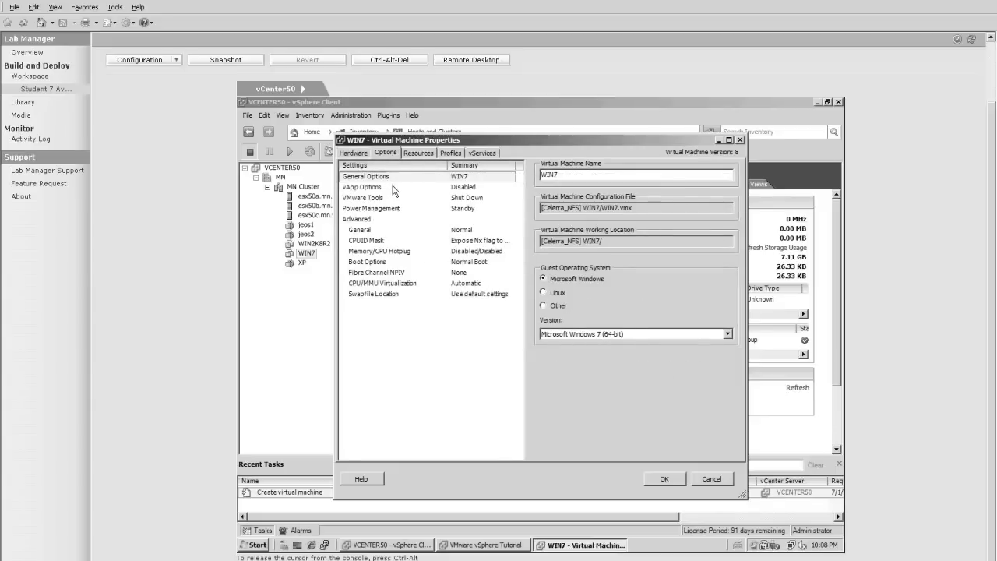
click(395, 189)
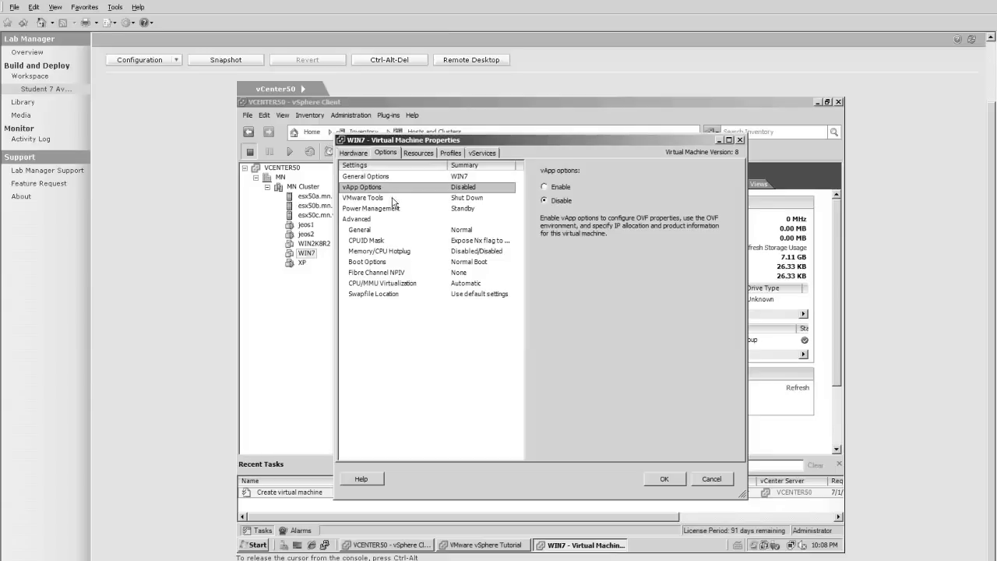
click(391, 199)
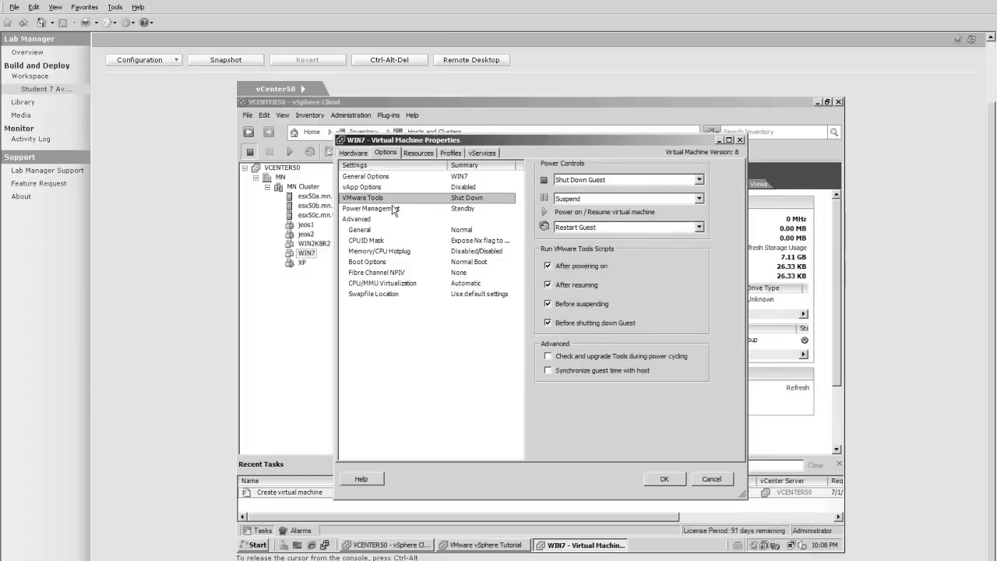
click(394, 212)
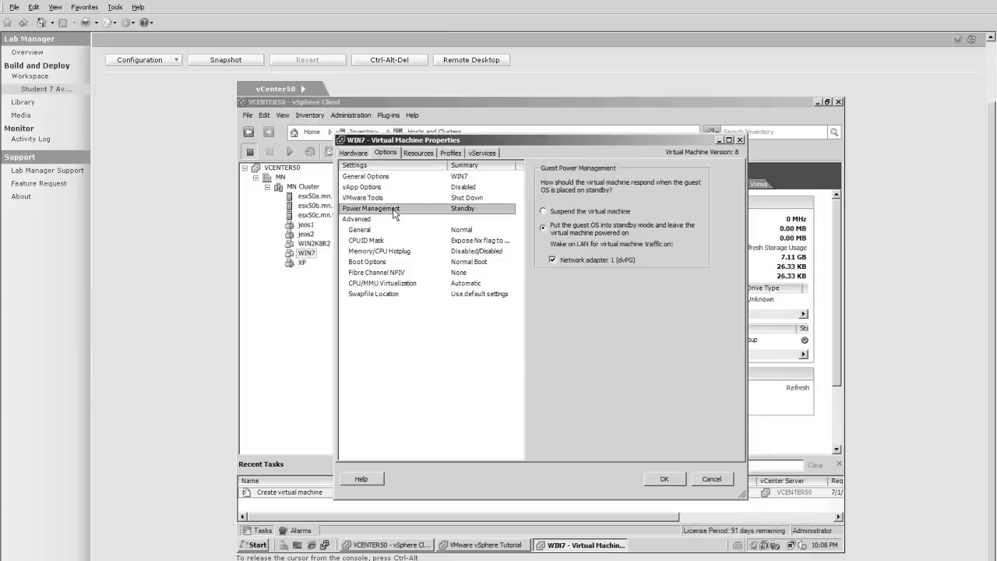
Review WIN7's advanced options, from general, CPUID mask and memory/CPU hotplug through boot, Fibre Channel NPIV, CPU/MMU virtualization and swapfile location.
click(386, 220)
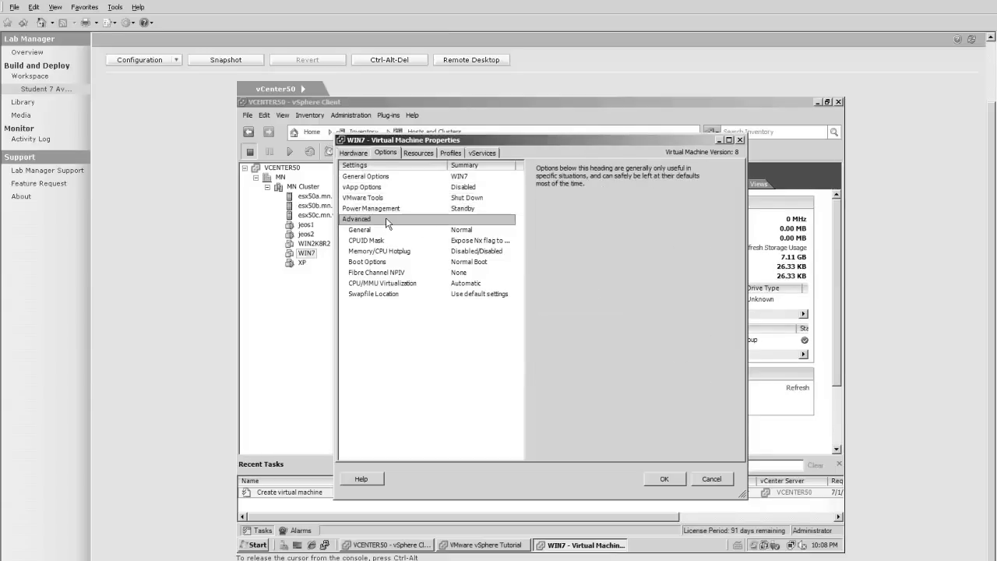
click(381, 230)
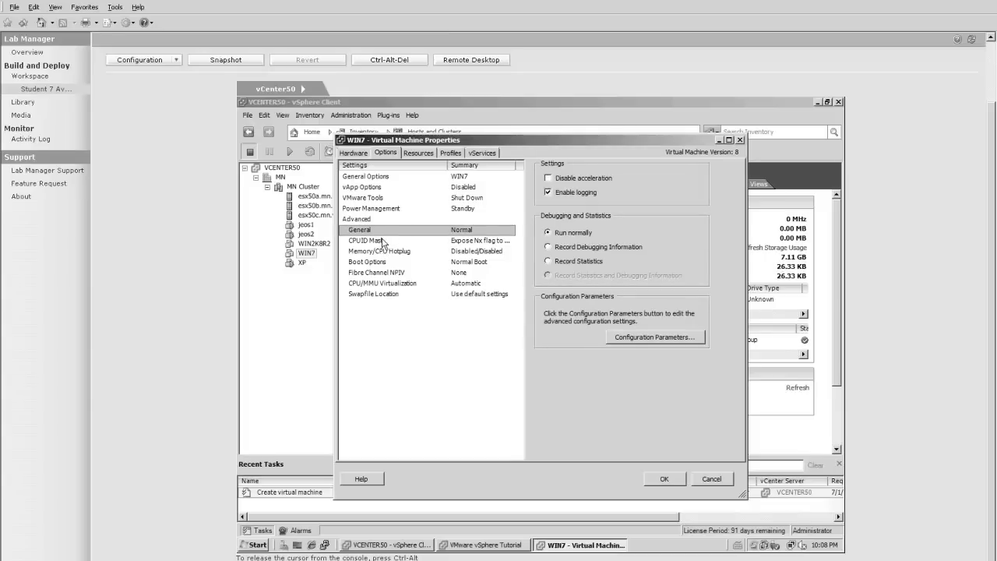
click(383, 241)
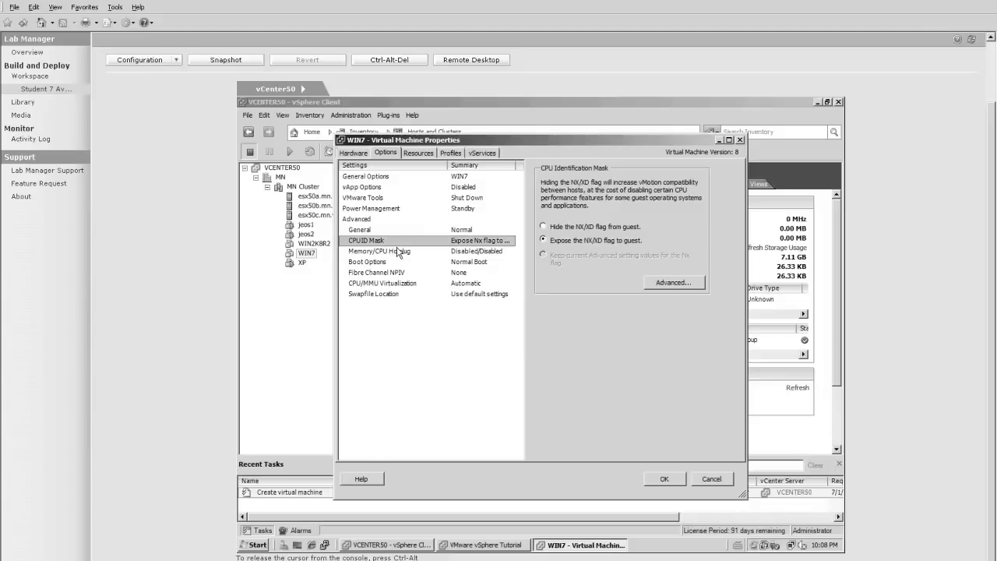
click(399, 250)
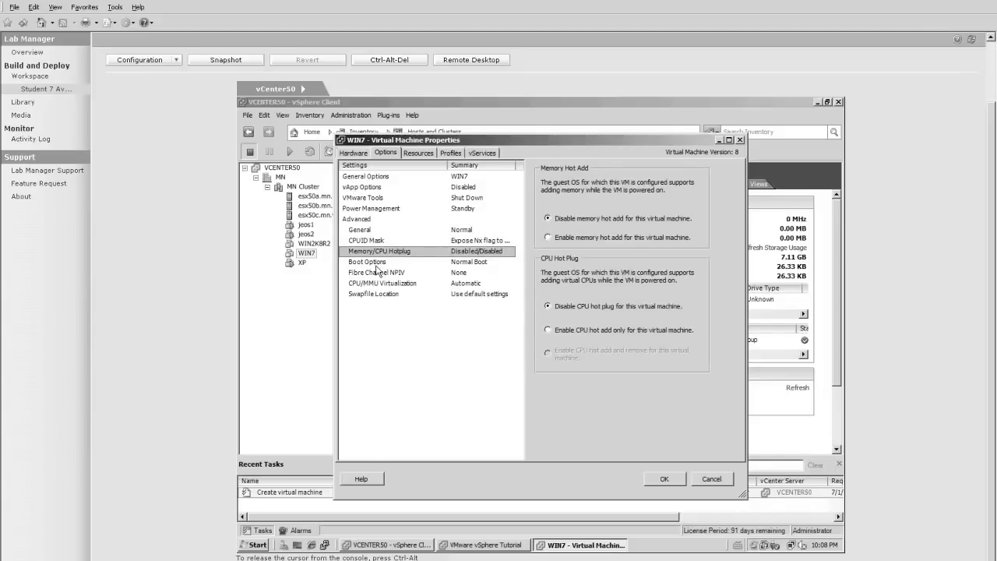
click(378, 262)
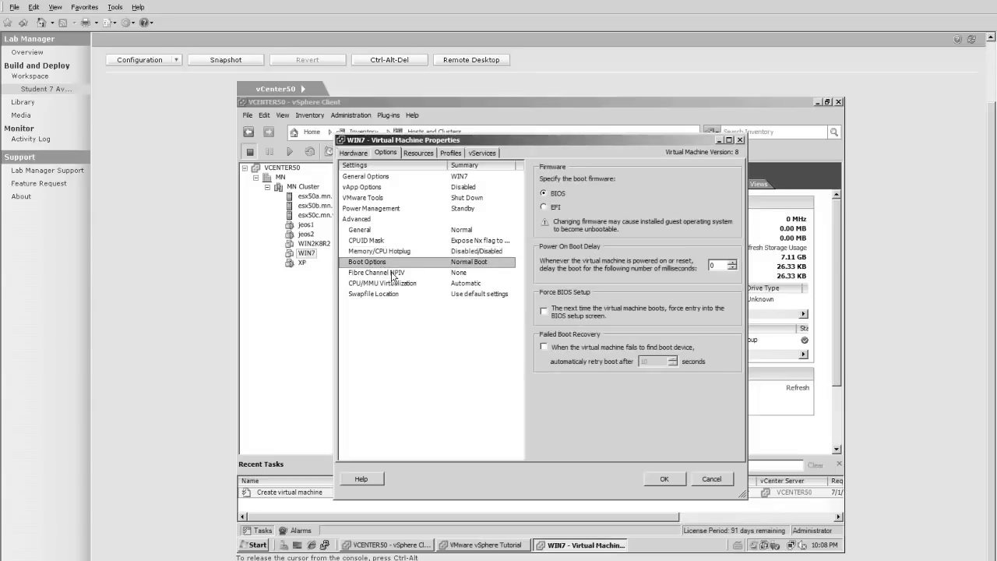
click(394, 273)
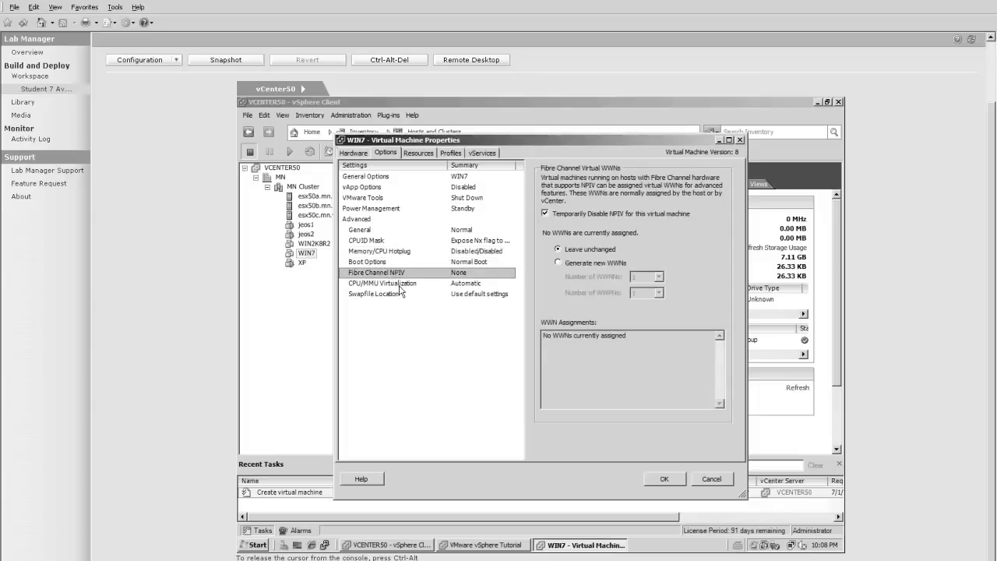
click(400, 288)
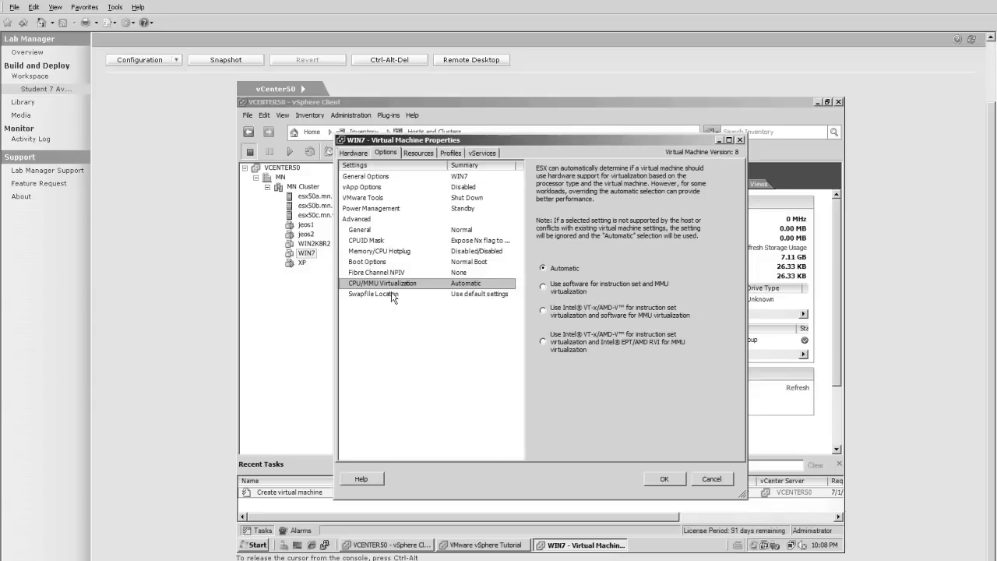
click(392, 295)
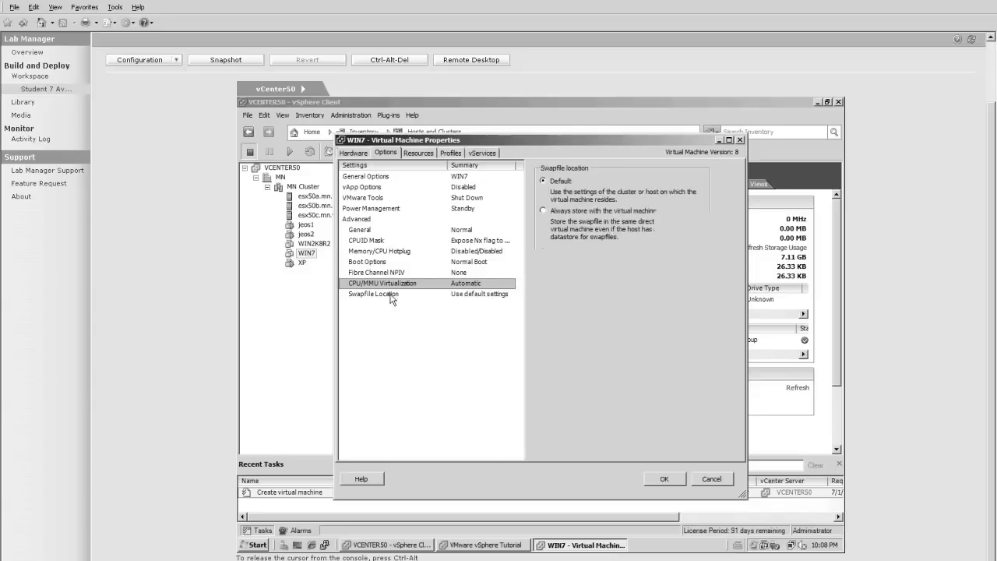
Review WIN7's CPU, memory and disk resource allocation and the available hyperthreaded core sharing modes.
click(417, 154)
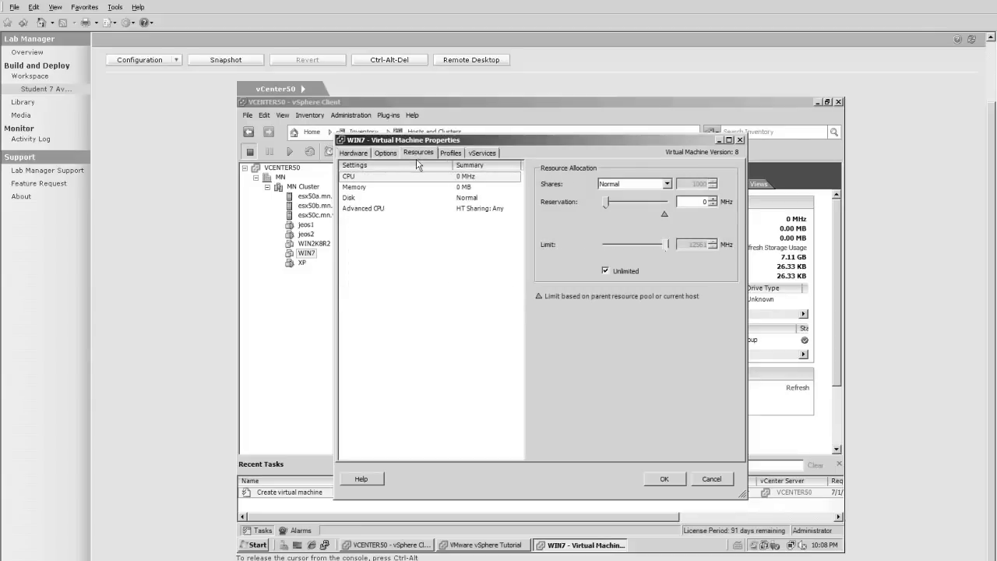
click(418, 179)
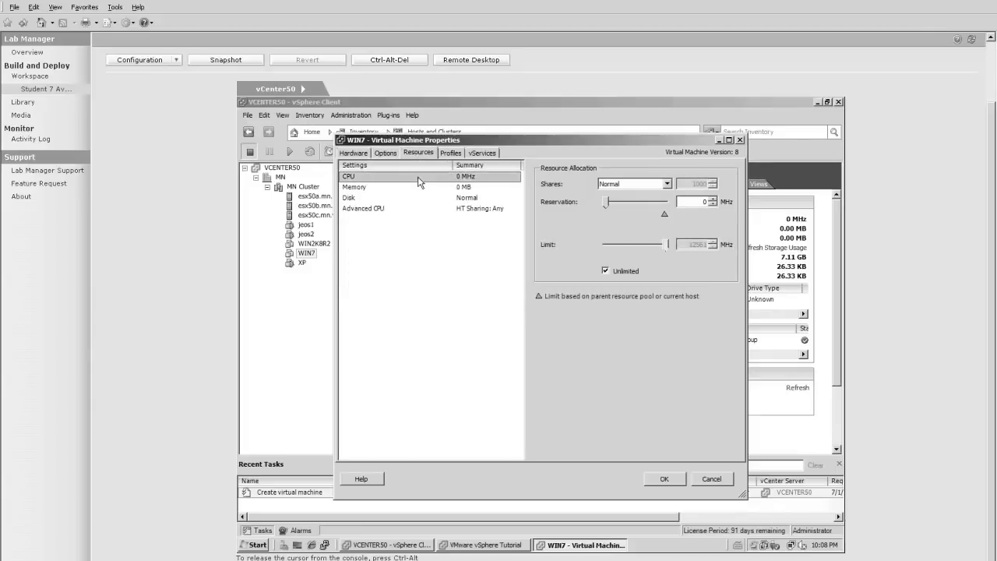
click(411, 189)
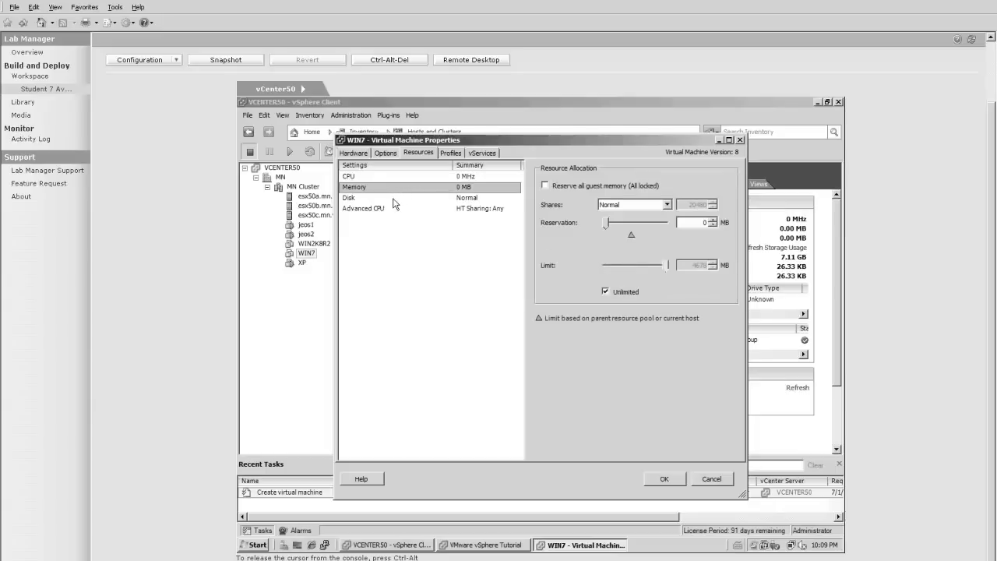
click(393, 205)
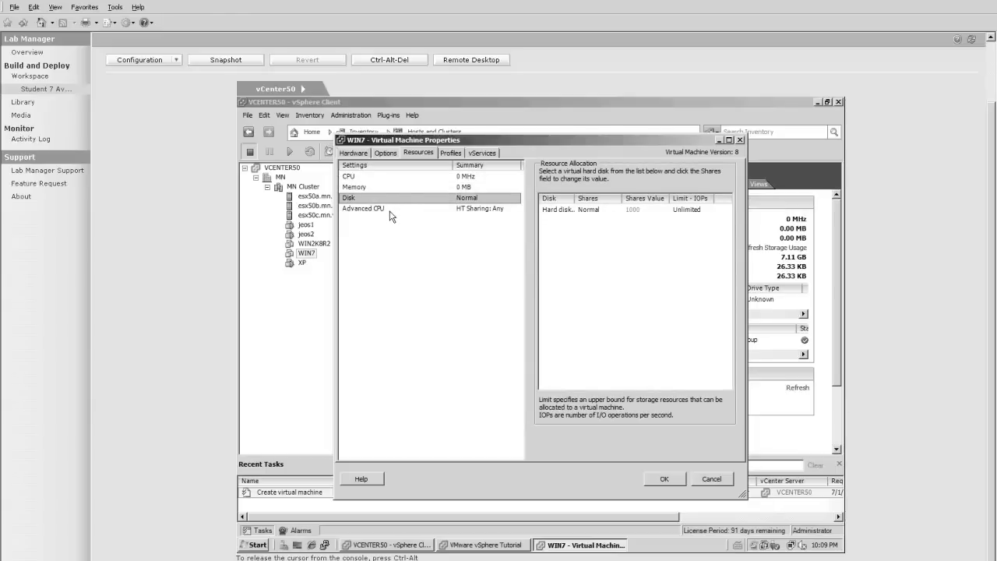
click(390, 212)
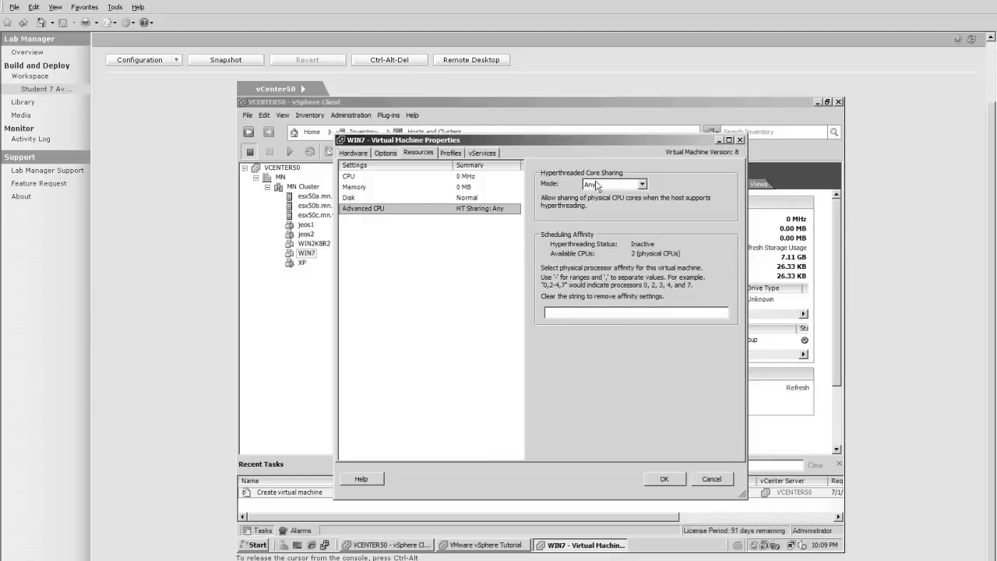
click(642, 185)
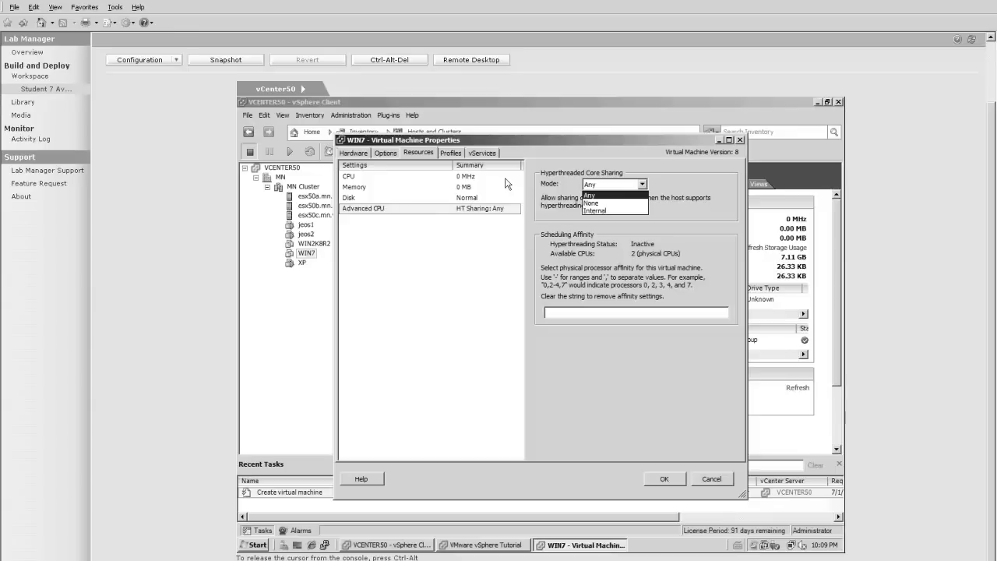
click(449, 154)
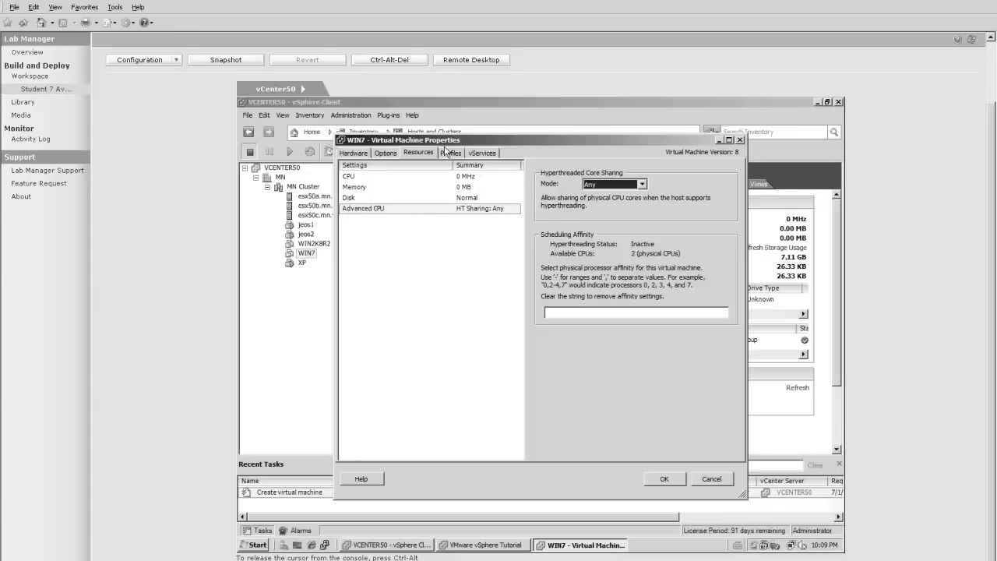
Check WIN7's VM storage profiles and vServices dependencies, and close the virtual machine properties without saving.
click(450, 153)
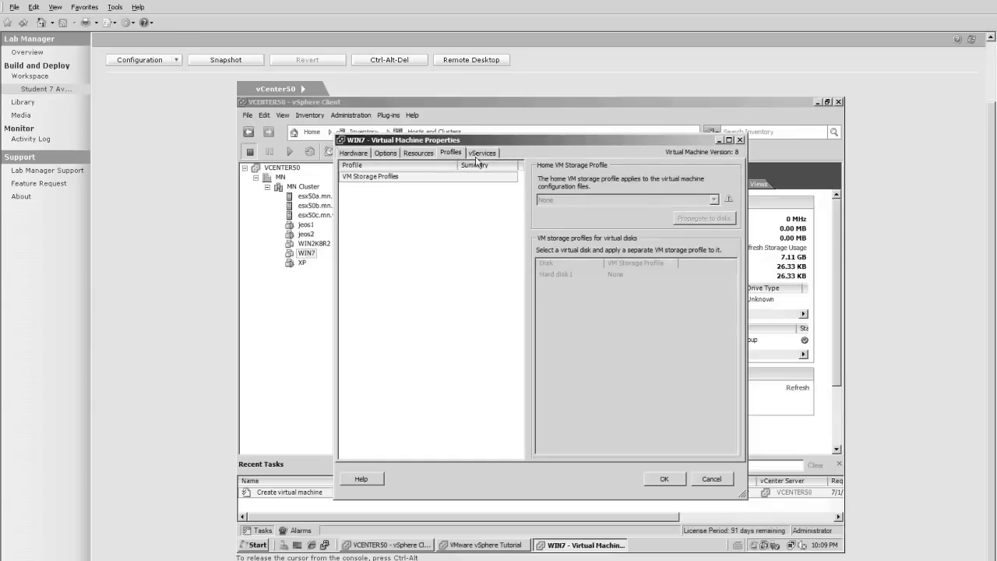
click(476, 178)
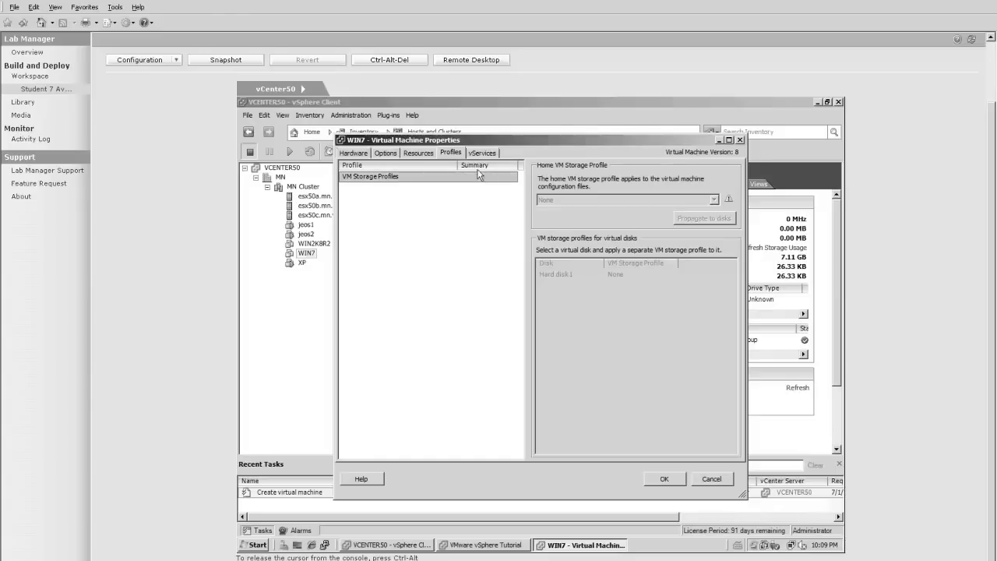
click(481, 152)
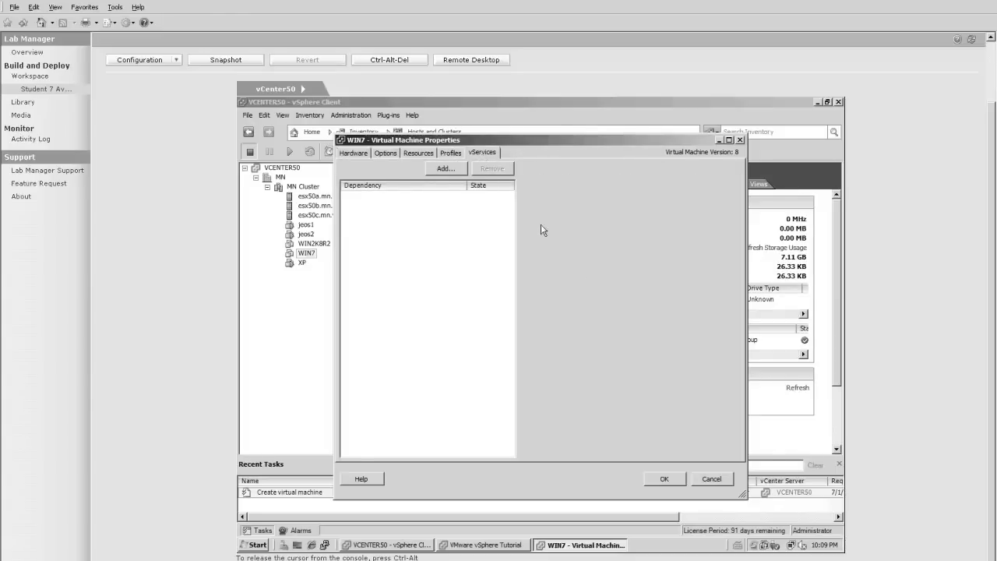
click(710, 477)
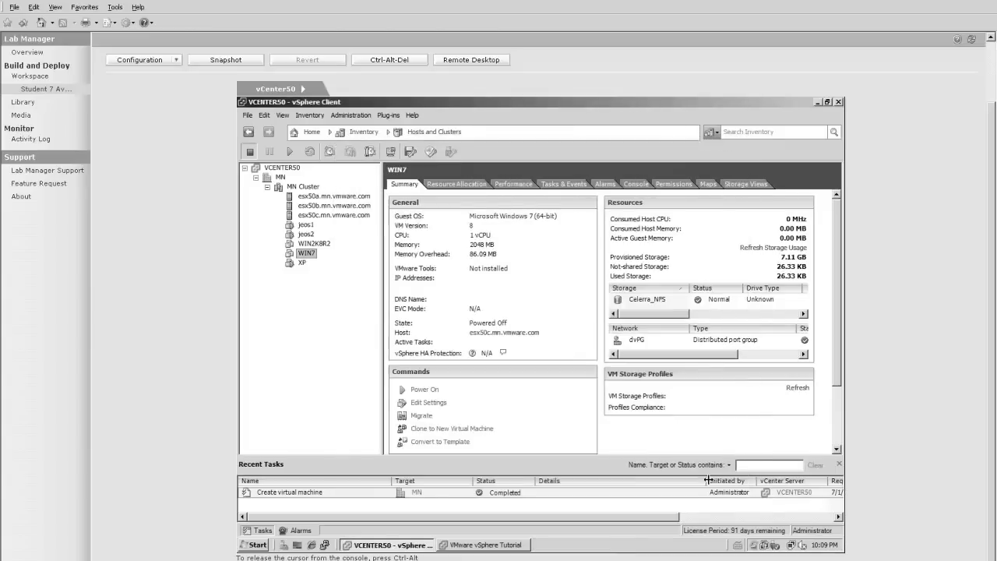
Review WIN7's resource allocation, performance, tasks and events, alarms, console, permissions, vMotion map and storage views.
click(474, 185)
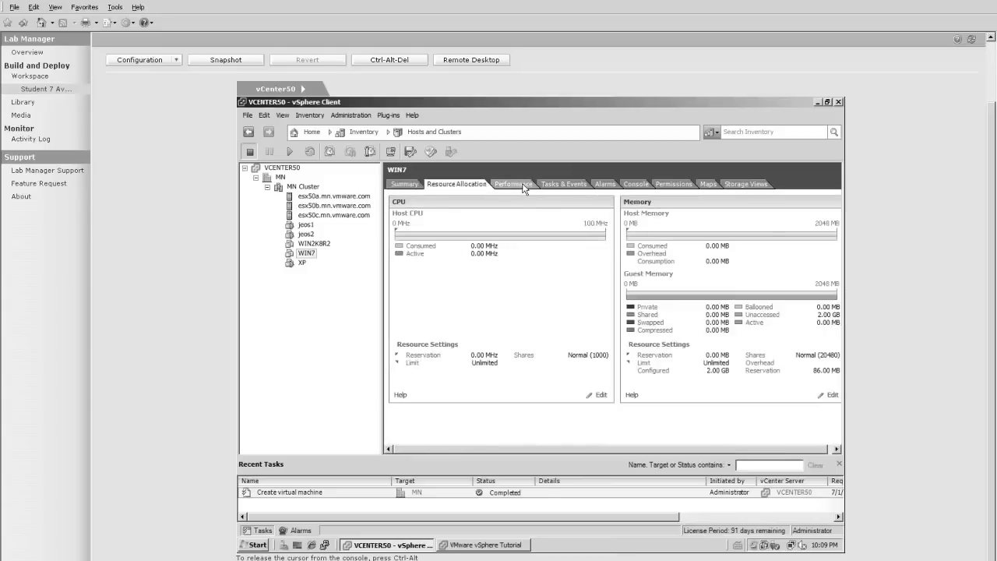
click(524, 187)
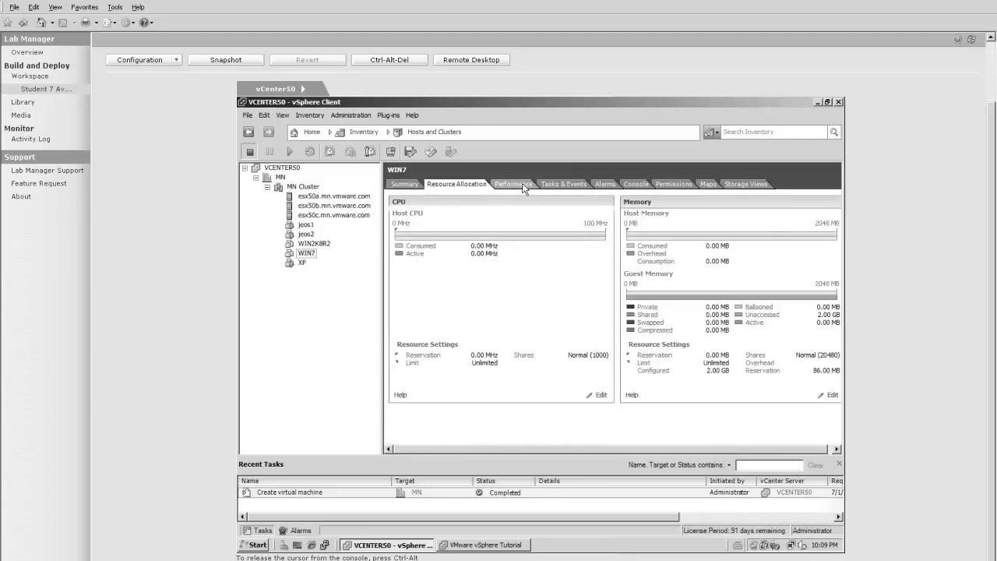
click(586, 185)
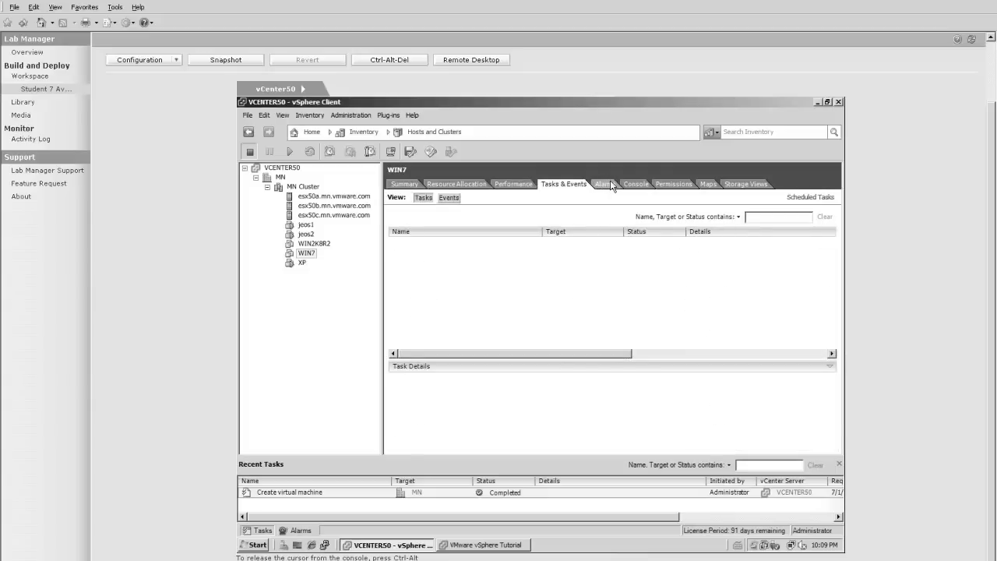
click(609, 184)
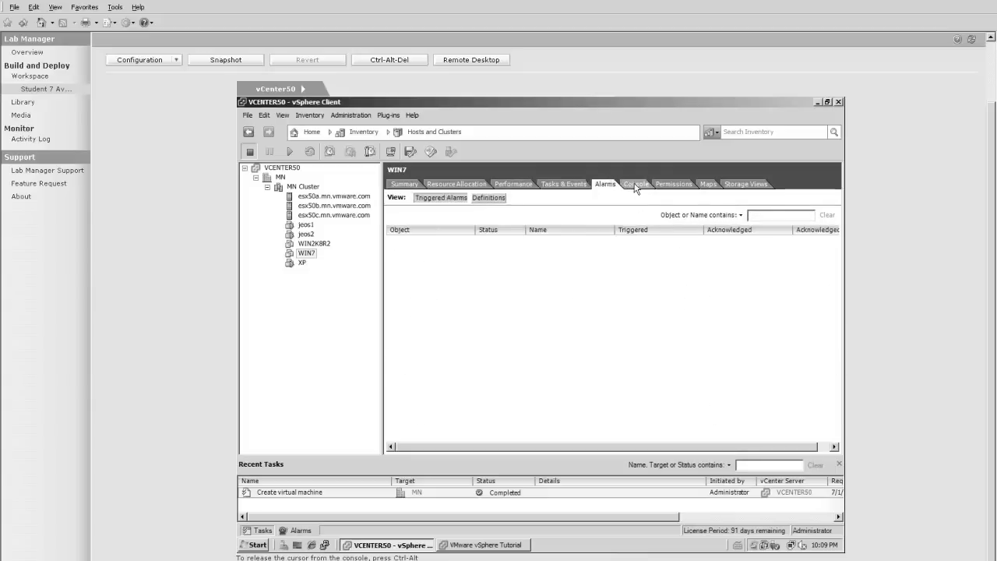
click(637, 185)
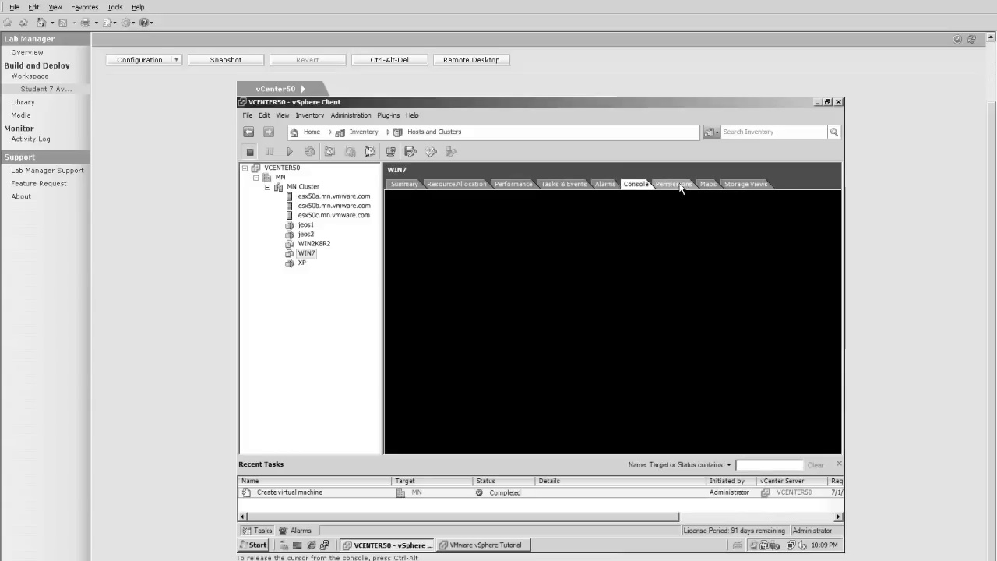
click(680, 185)
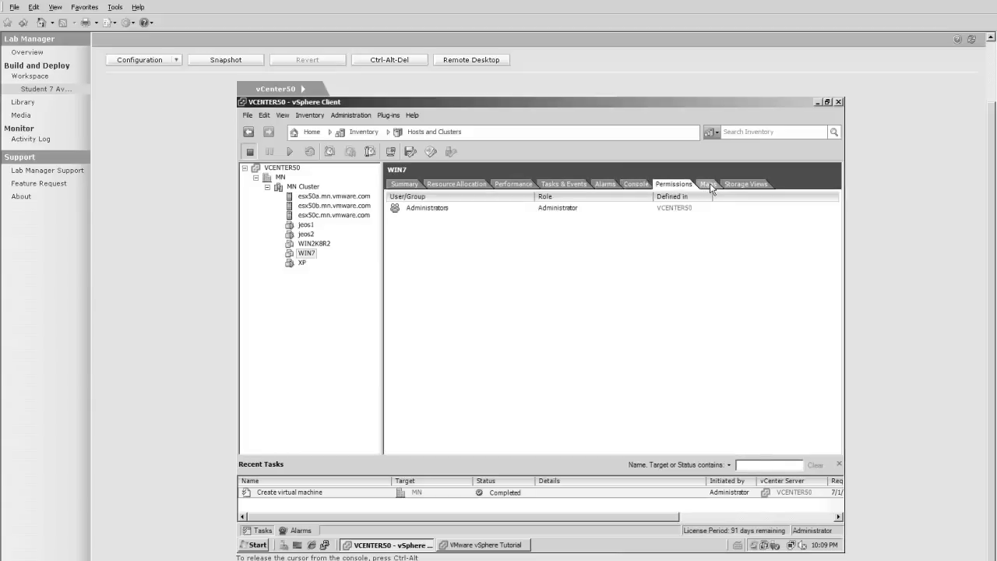
click(711, 185)
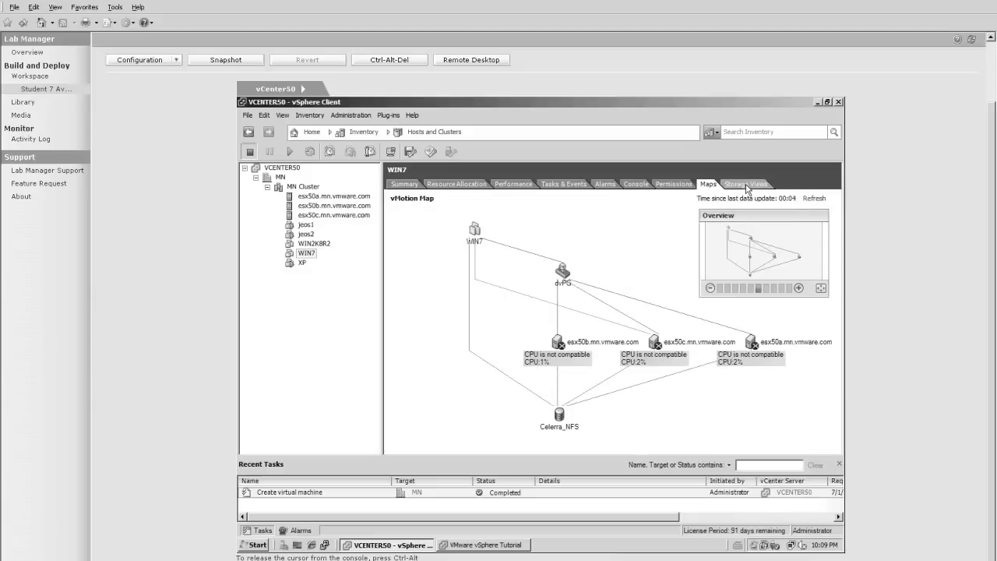
click(746, 186)
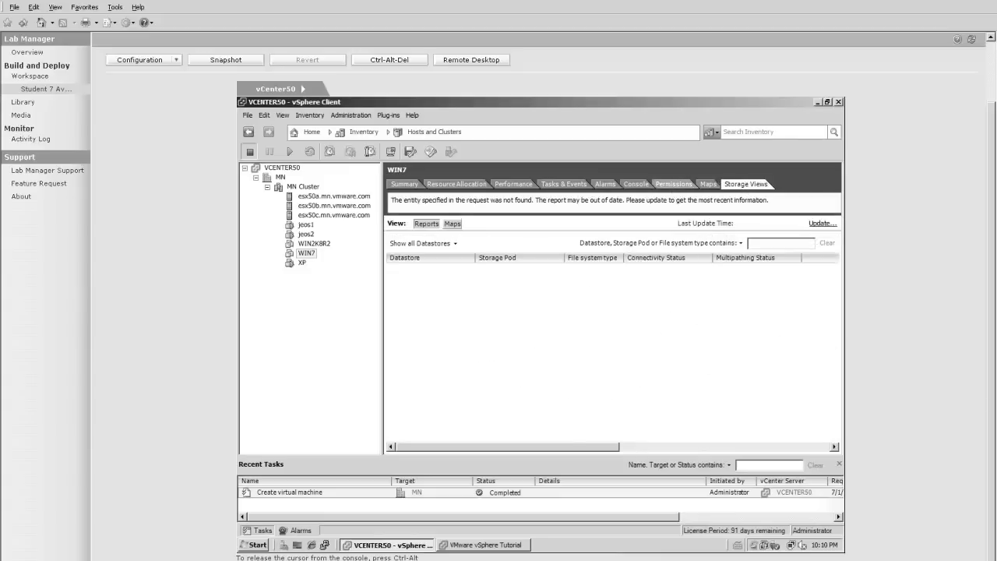
Power on the WIN7 virtual machine.
right_click(314, 256)
mouse_move(380, 283)
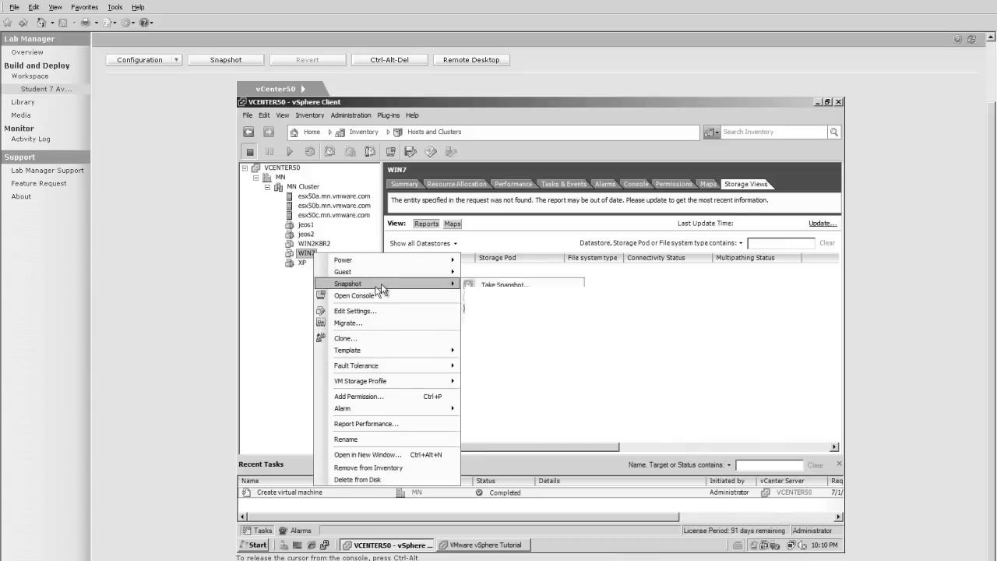
mouse_move(395, 257)
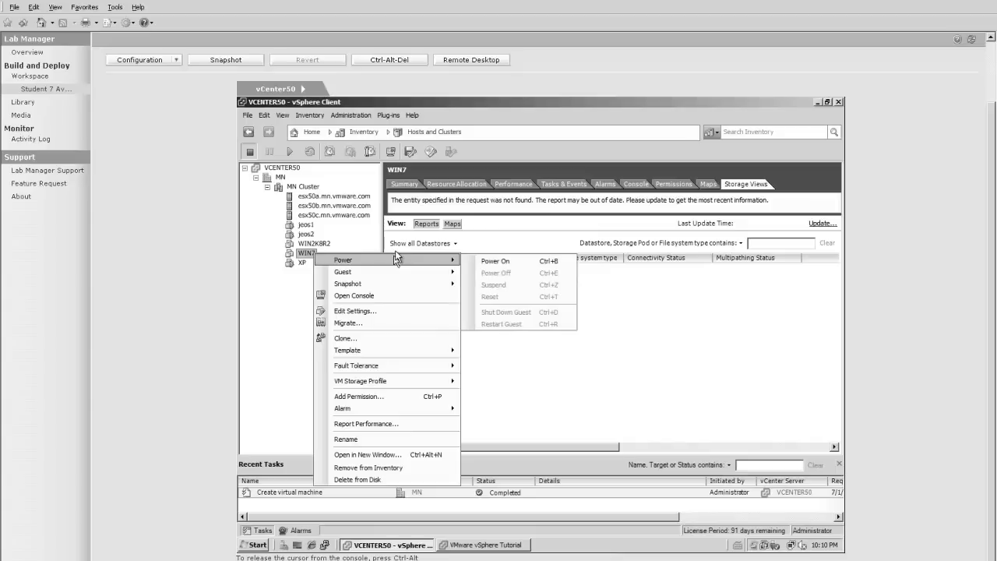
click(515, 260)
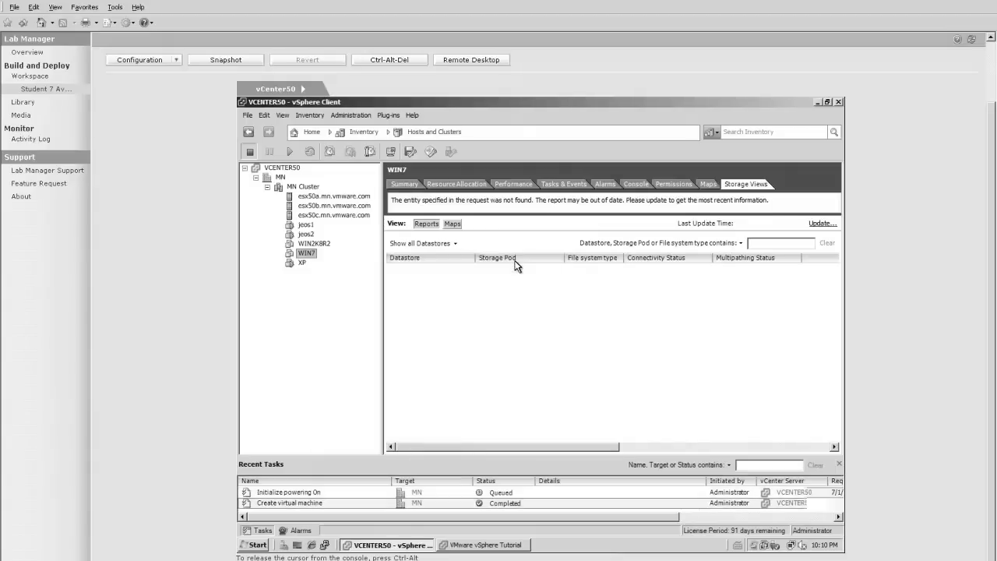